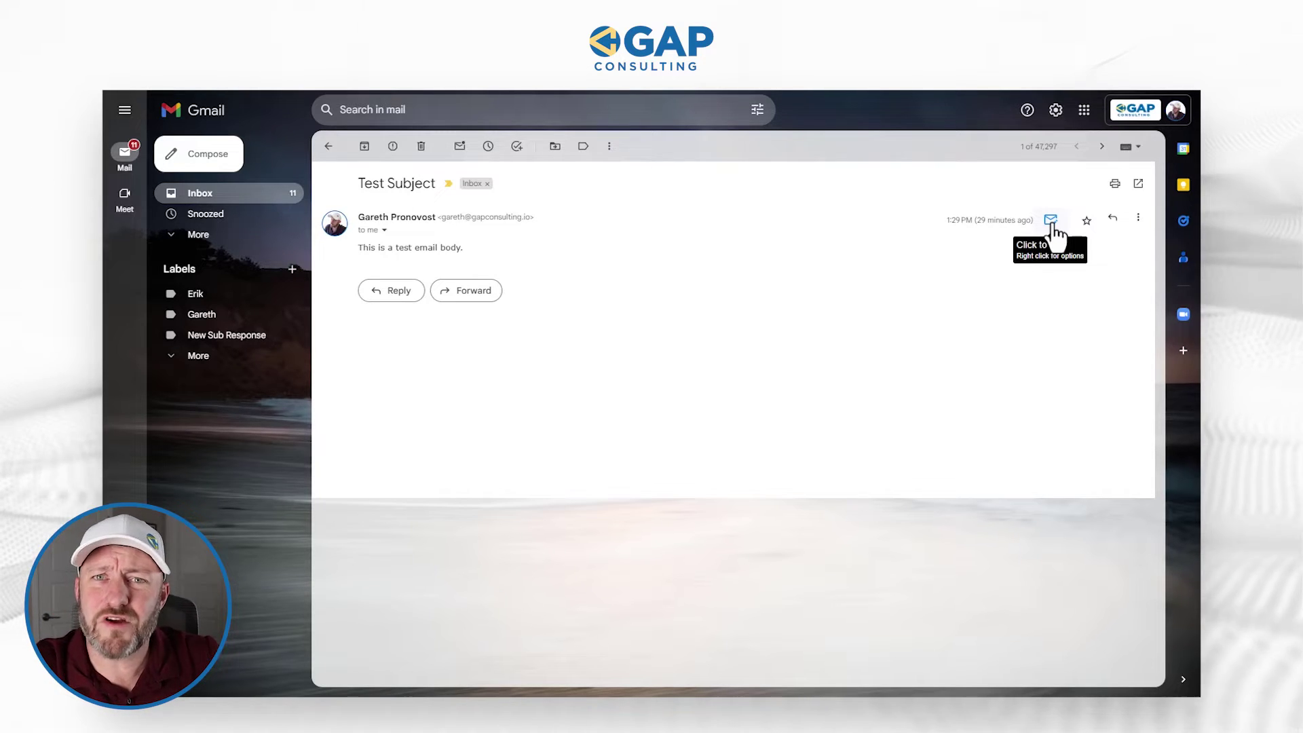
# Run the Ply envelope button on the open Test Subject email to log it to the CRM.
pyautogui.click(1052, 224)
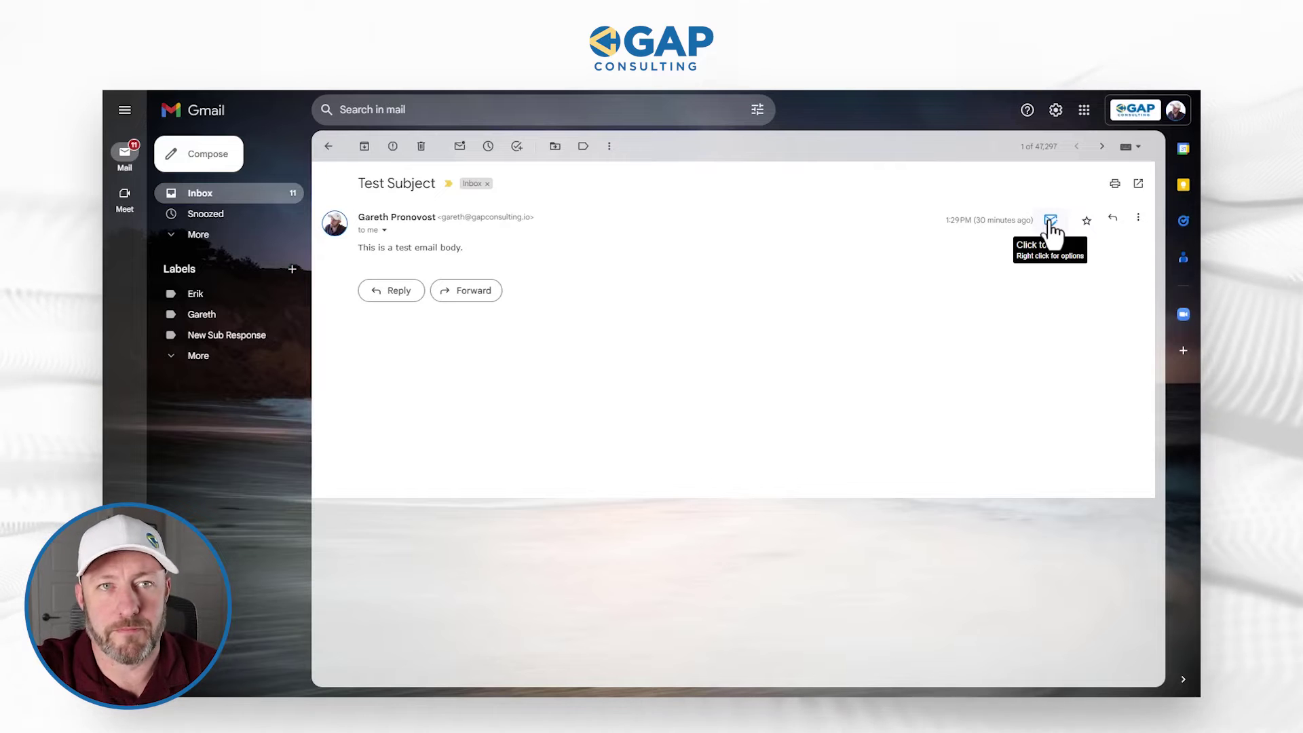
pyautogui.click(1051, 223)
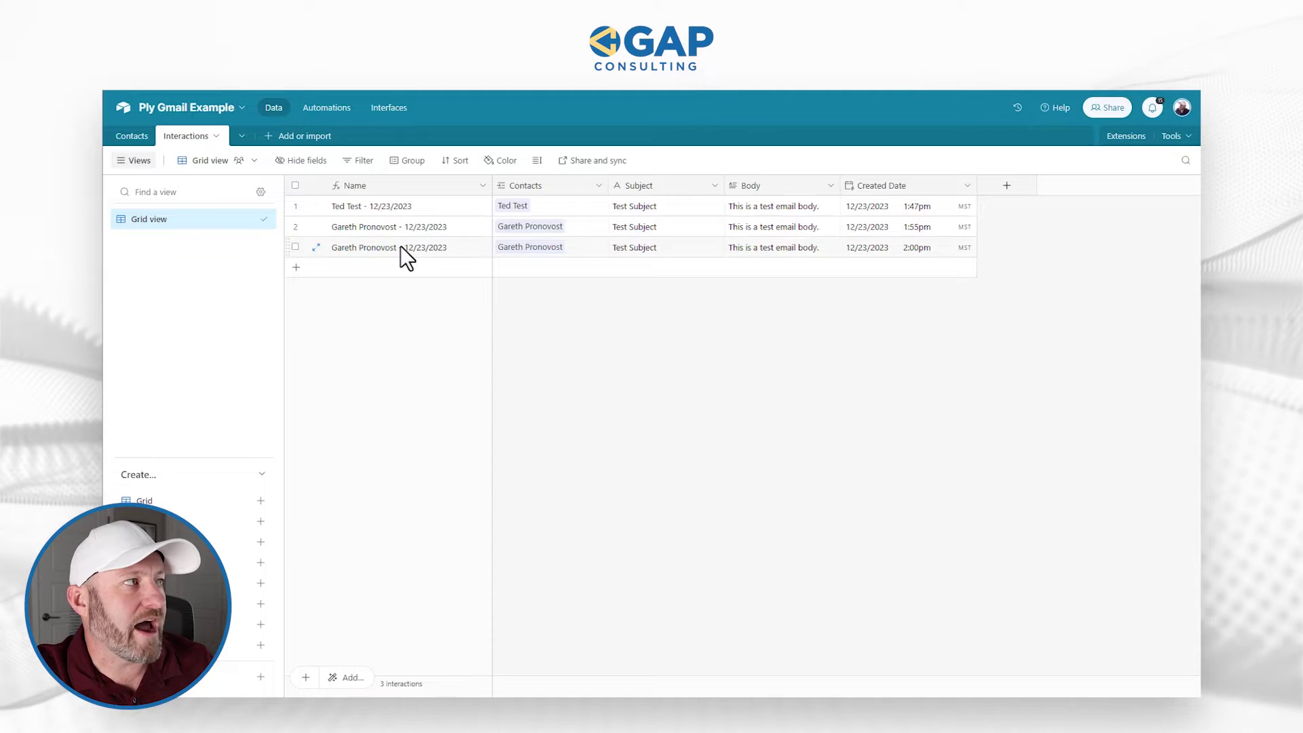
# Check row 3's Name, Created Date and linked Contact in the Interactions table.
pyautogui.click(401, 248)
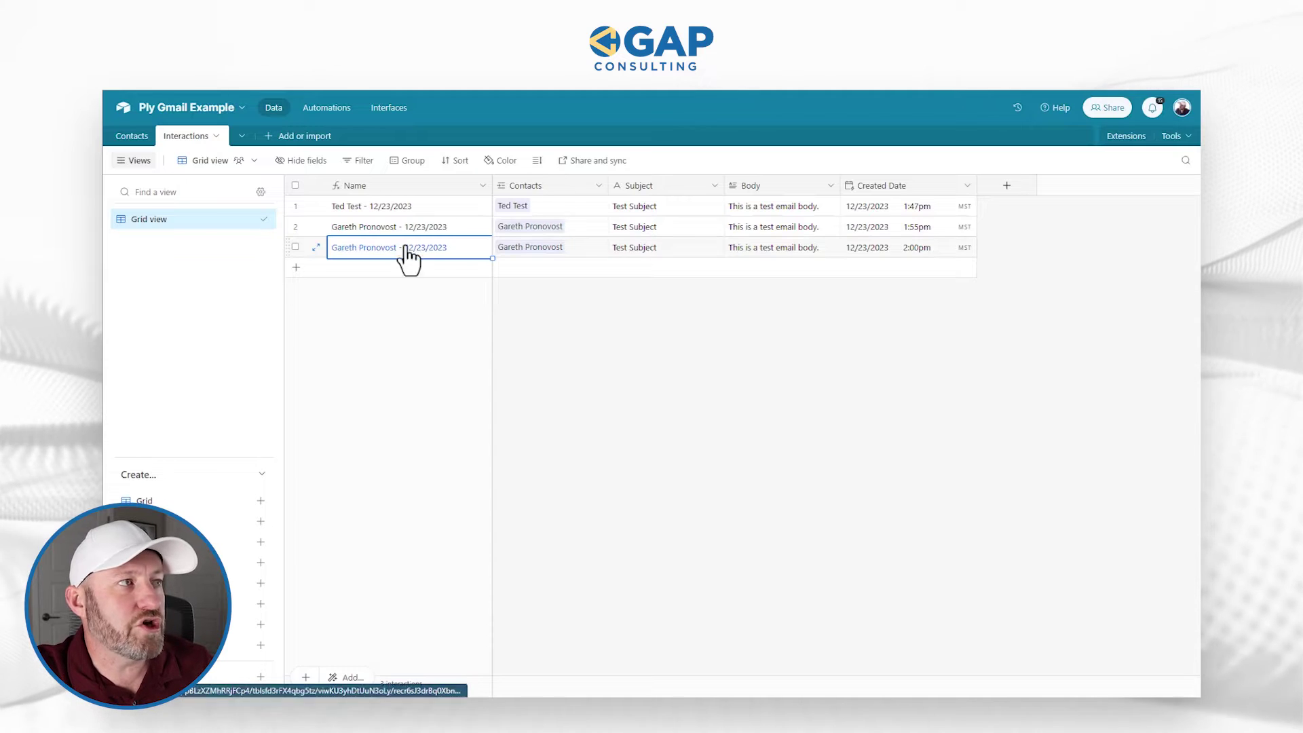
pyautogui.click(909, 250)
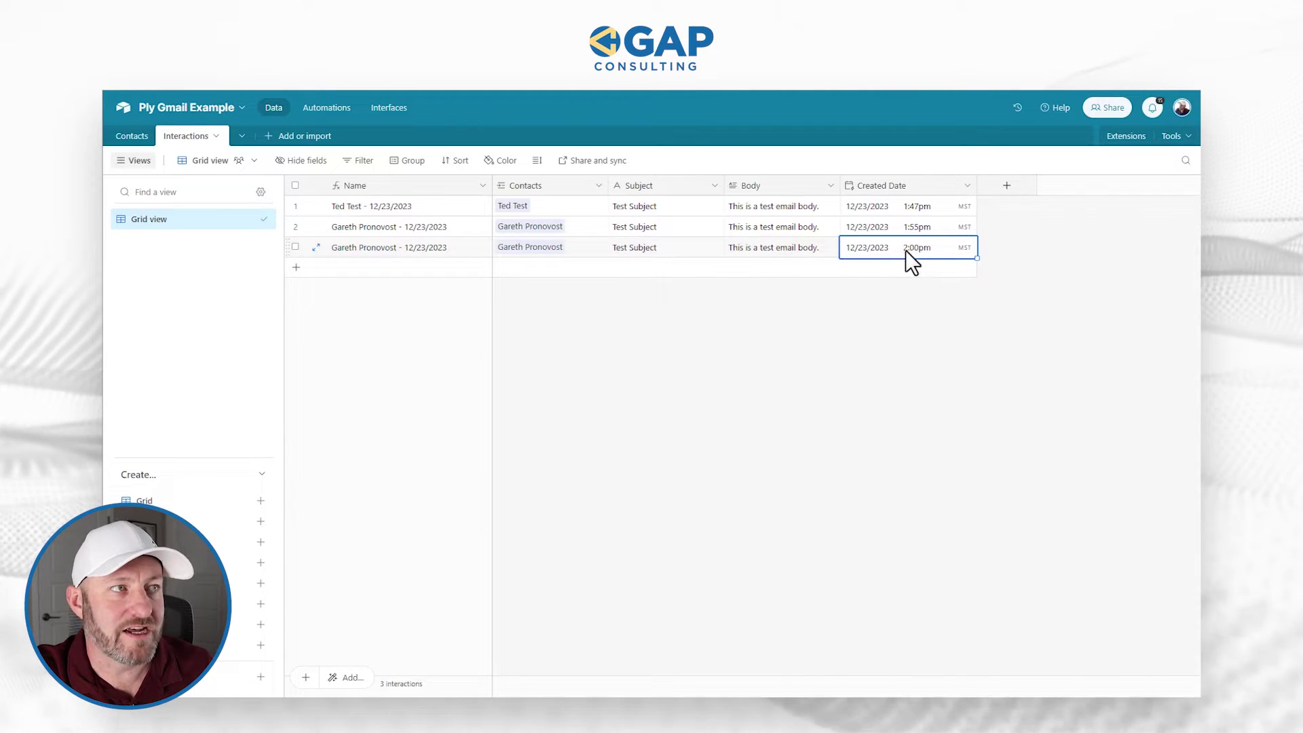
pyautogui.click(527, 247)
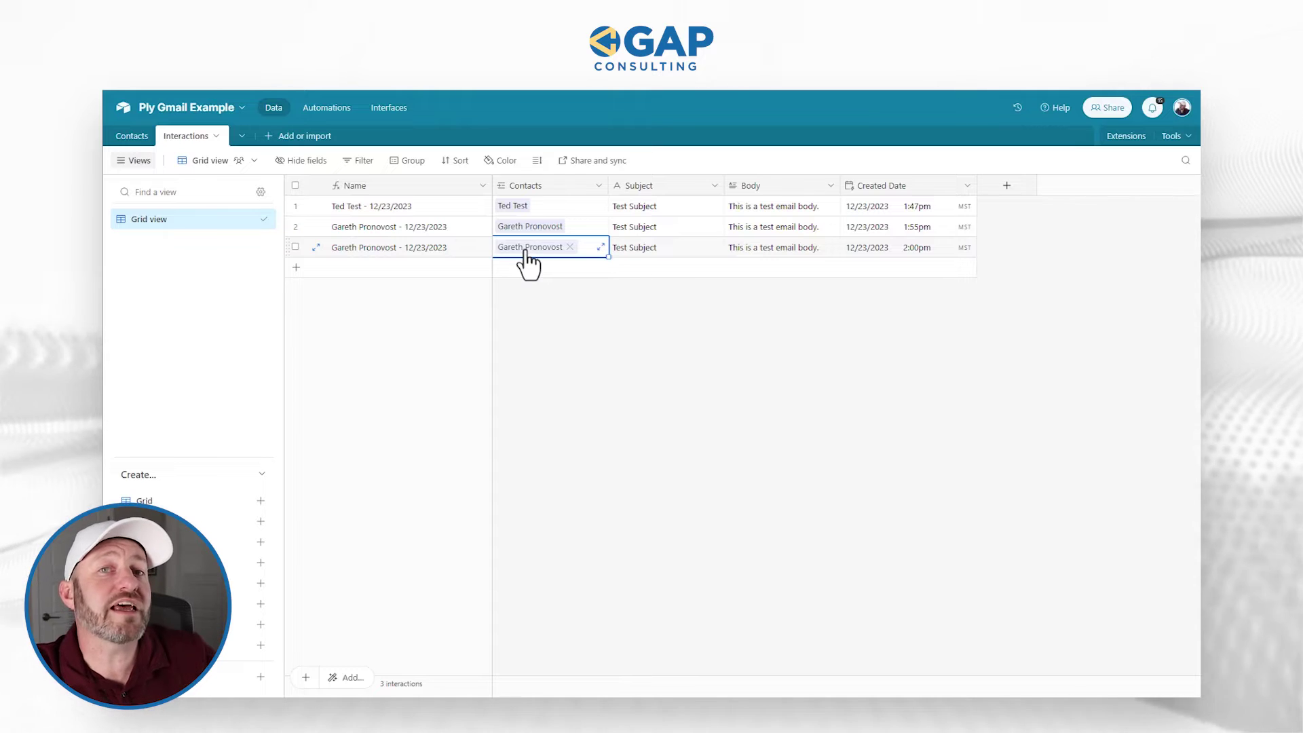
# Compare the Gmail email's subject with the logged subject, body and 2:00pm creation time.
pyautogui.click(330, 89)
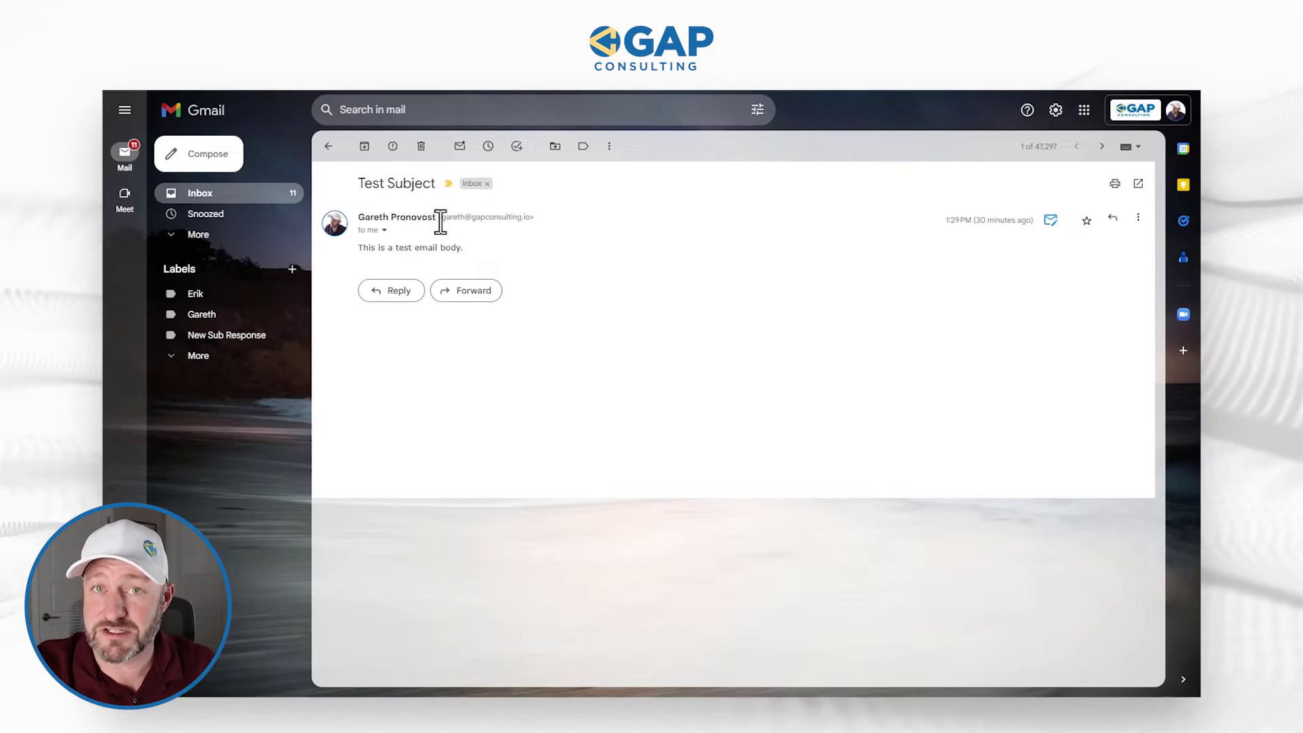
pyautogui.moveTo(358, 182); pyautogui.dragTo(434, 183)
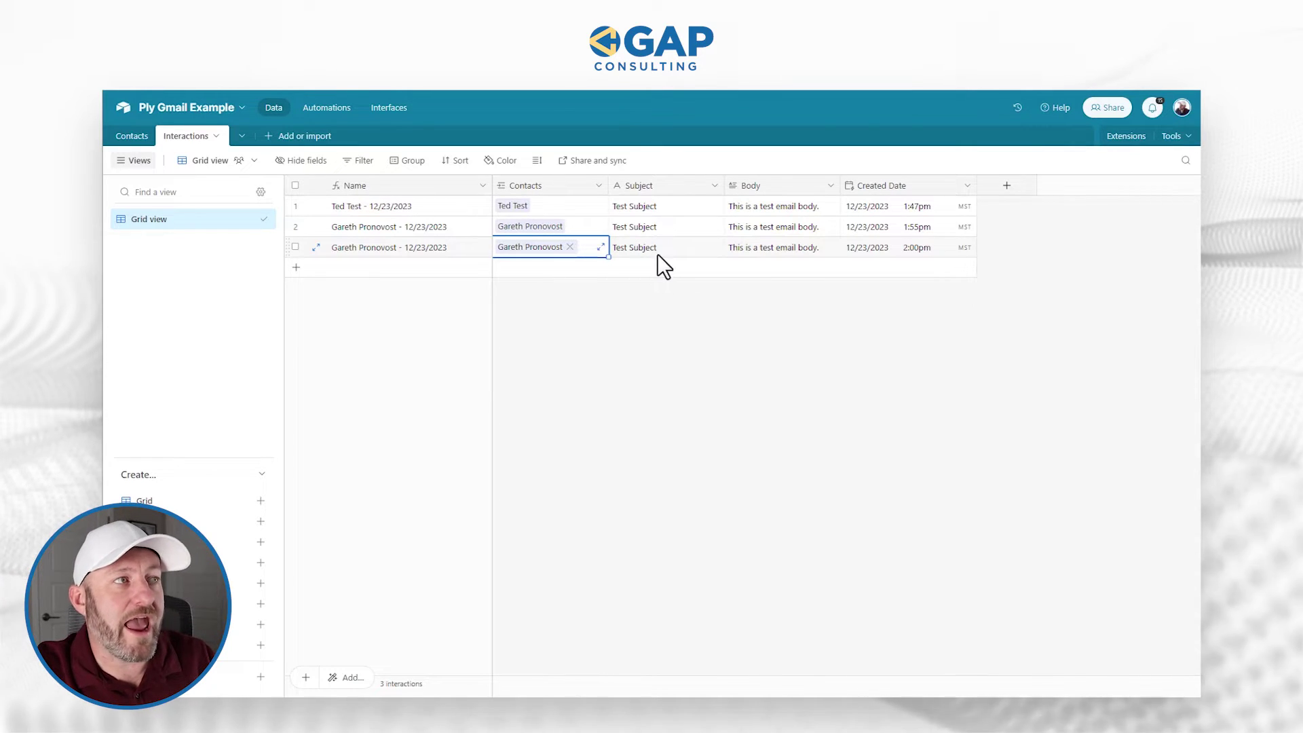
pyautogui.moveTo(658, 254); pyautogui.dragTo(773, 253)
pyautogui.click(863, 246)
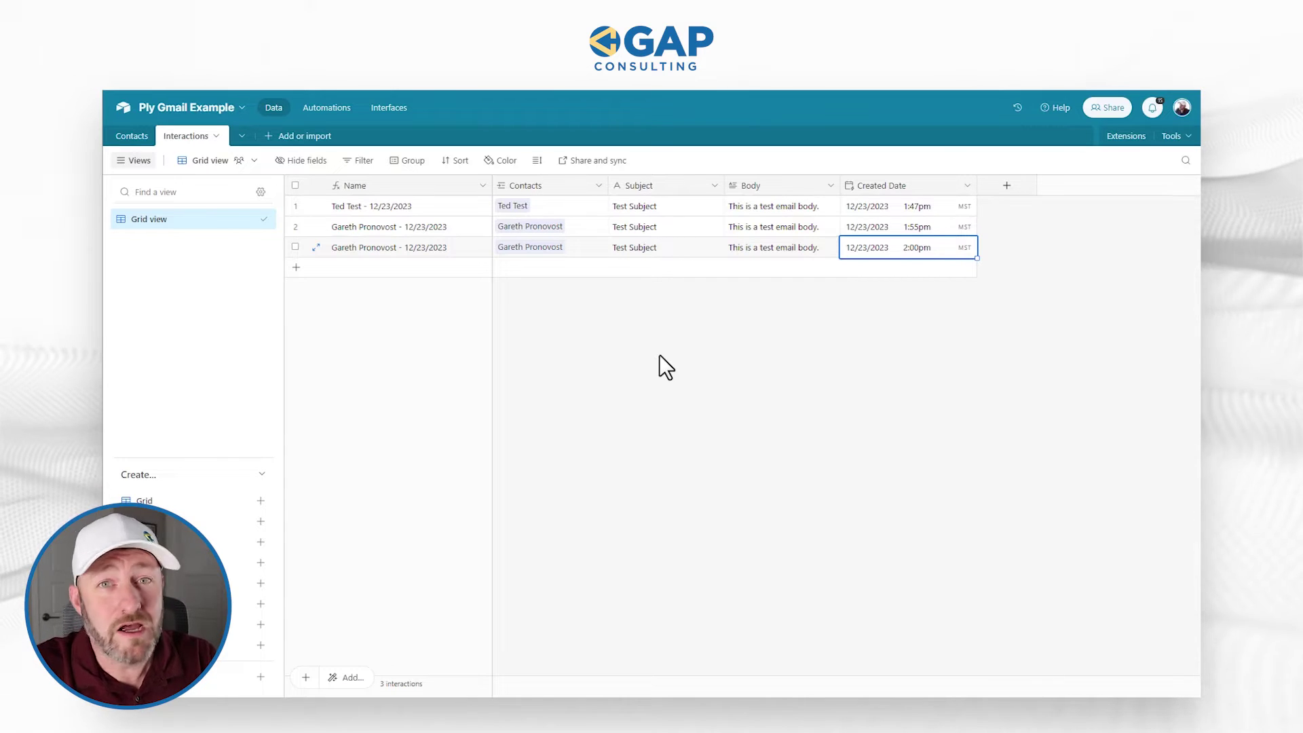
# Inspect the sender's record and first name in the Contacts table.
pyautogui.click(131, 138)
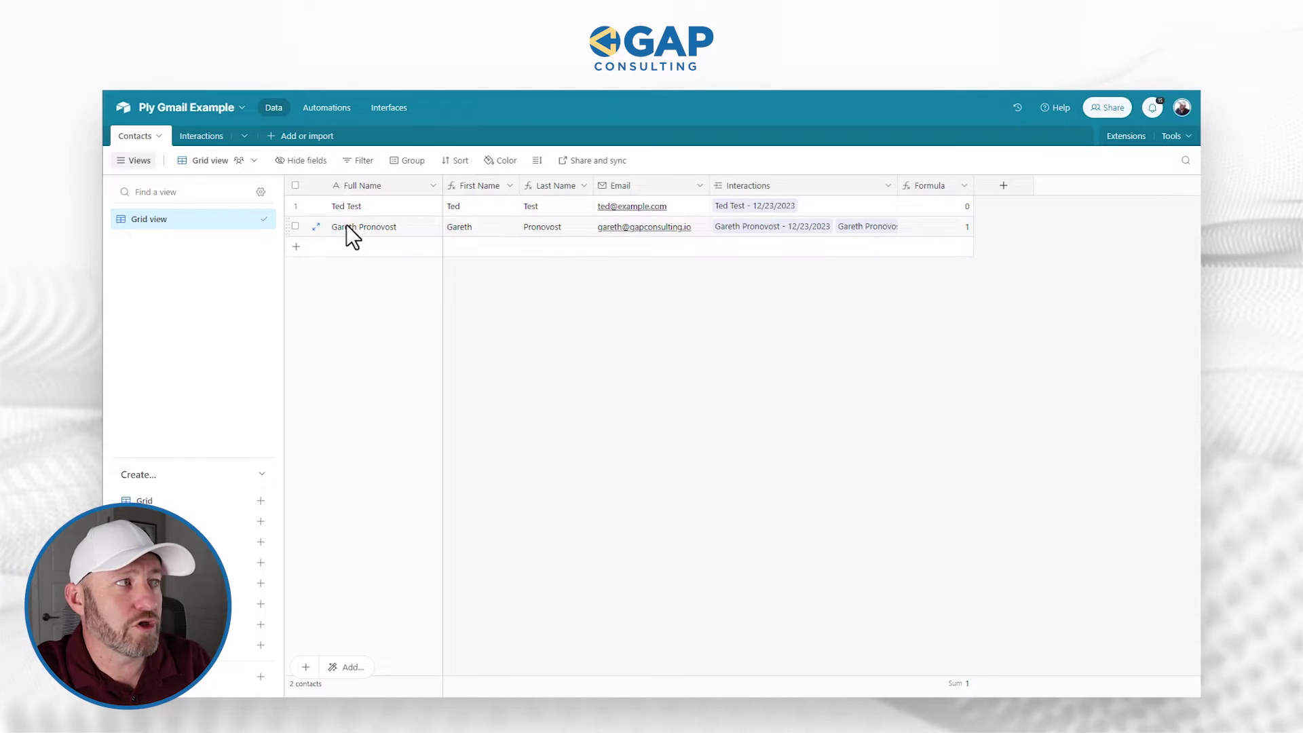
pyautogui.click(358, 243)
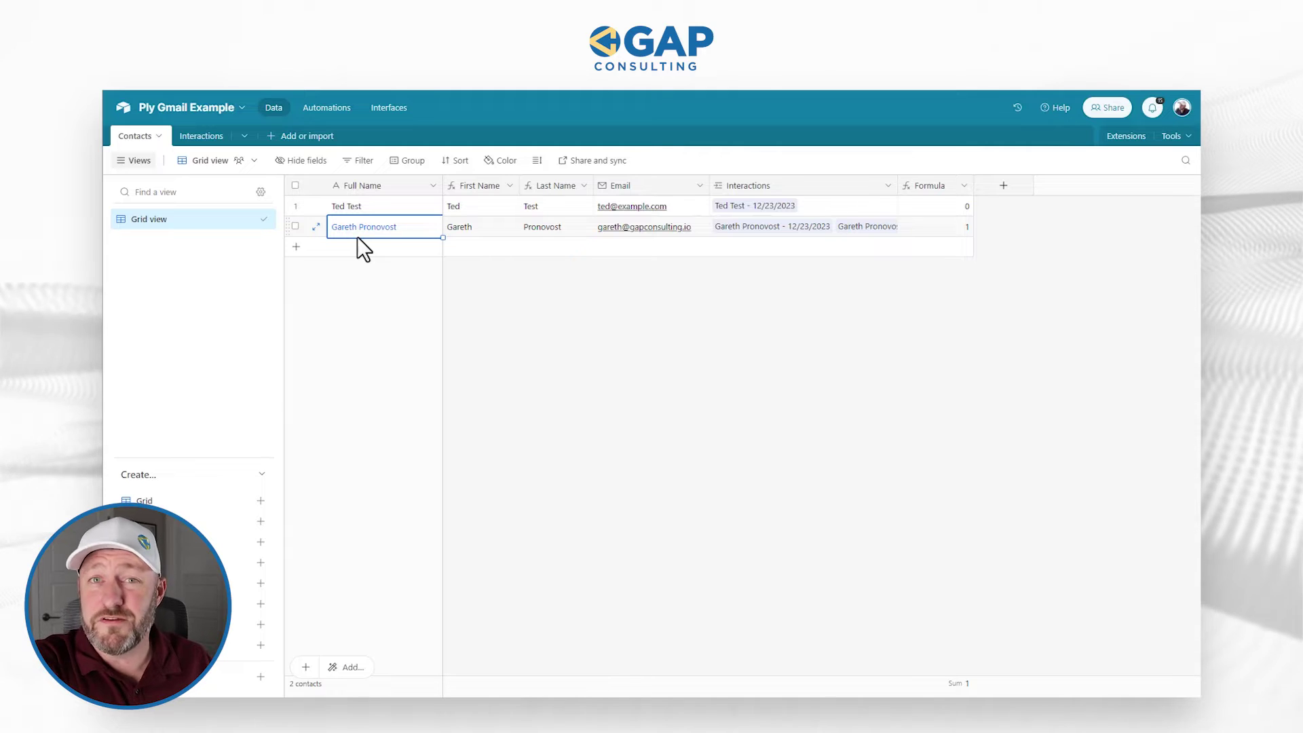
pyautogui.click(483, 230)
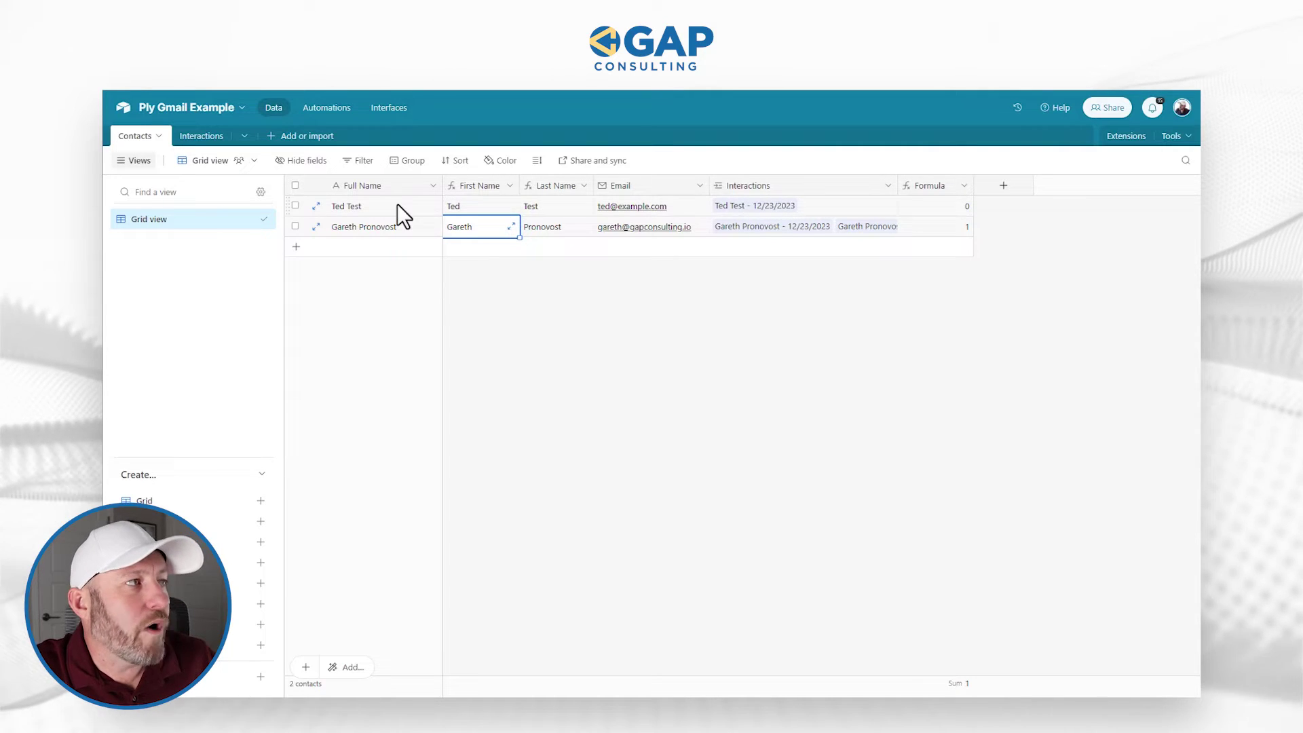
# Review the Interactions link field settings without changes, then return to the Interactions table.
pyautogui.doubleClick(776, 186)
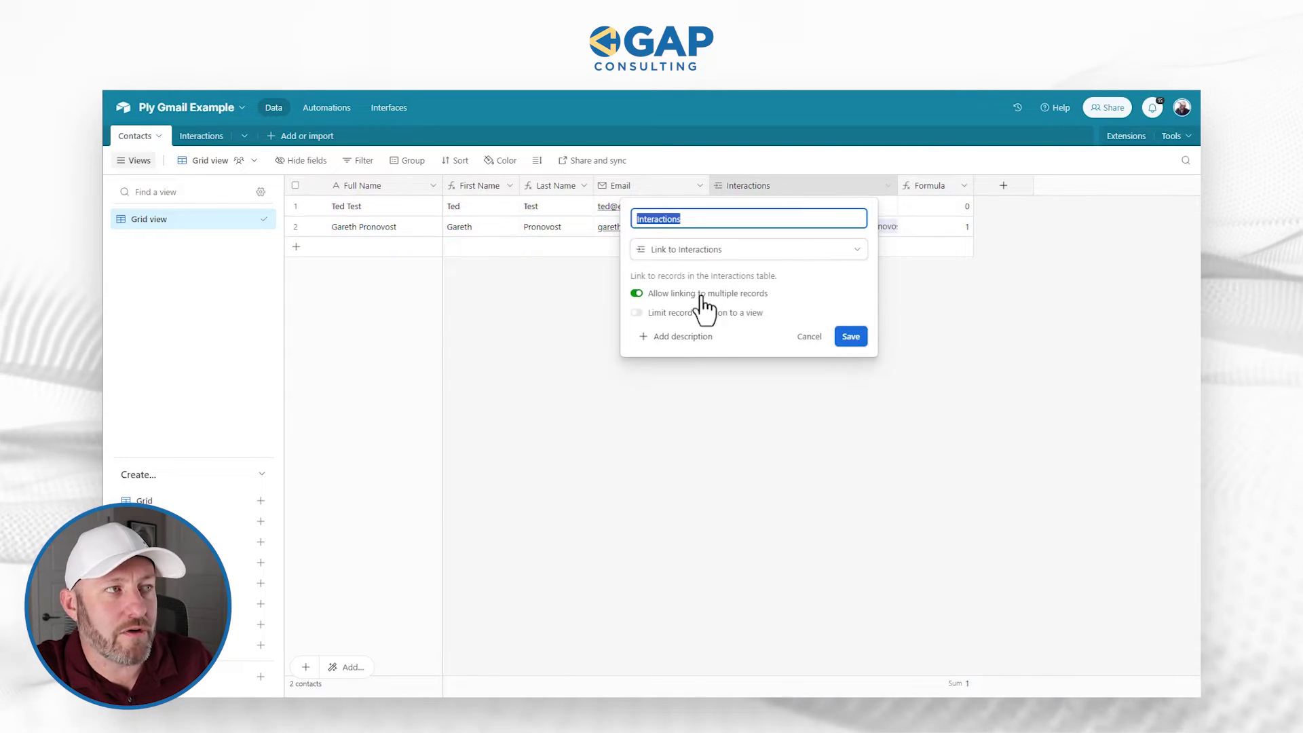
pyautogui.click(744, 417)
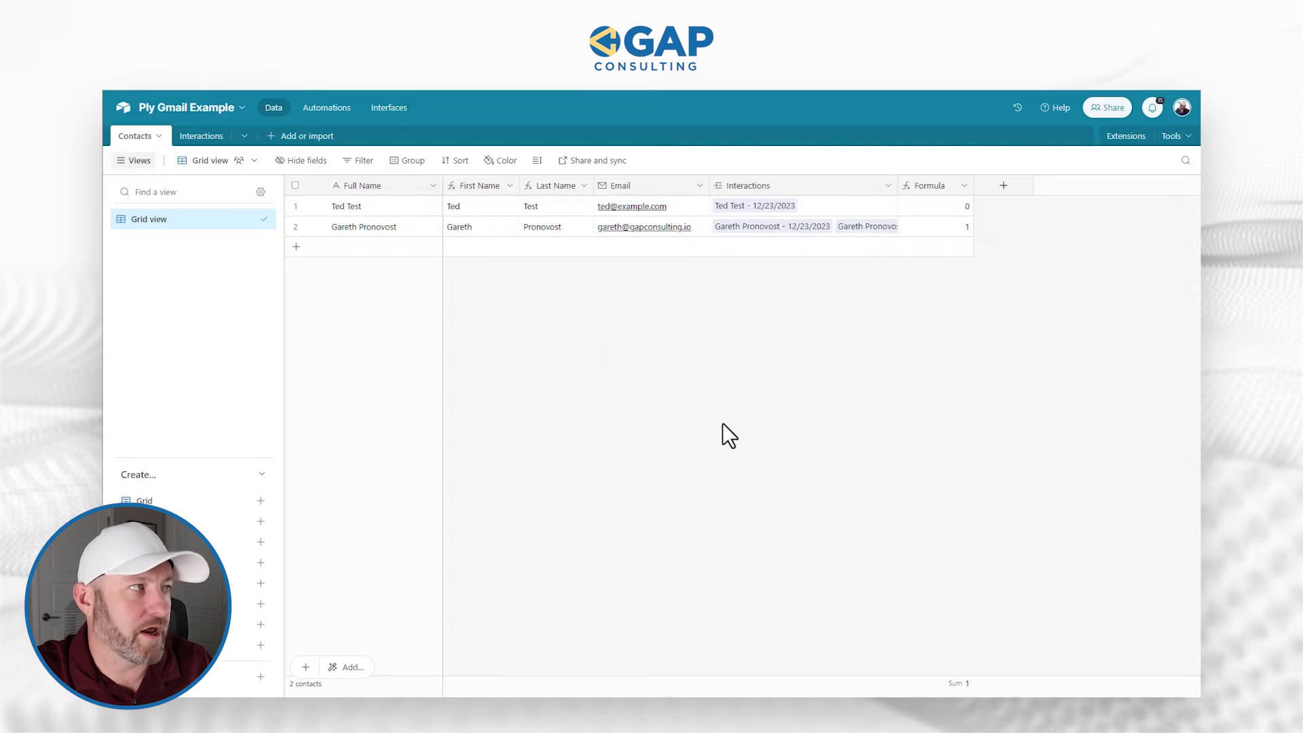
pyautogui.click(211, 143)
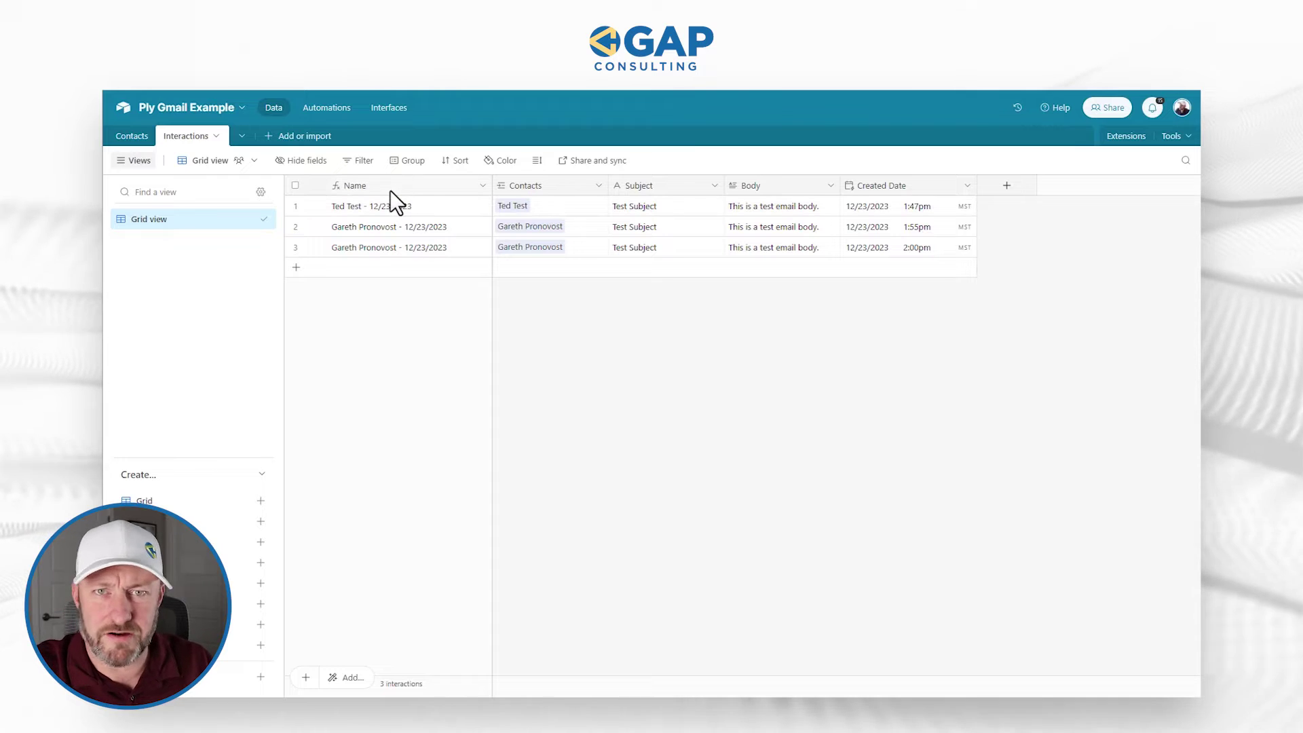
# Inspect row 1's Contacts, Name, Subject and Body cells.
pyautogui.click(560, 204)
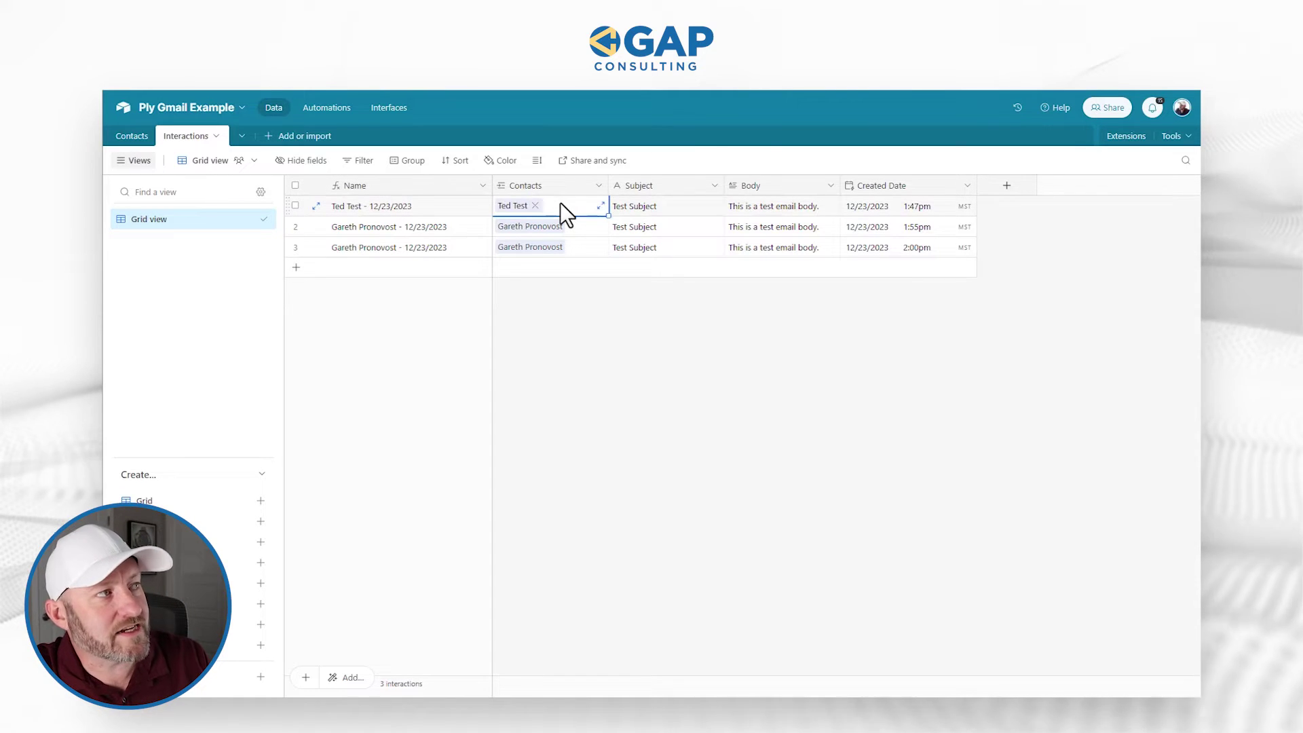
pyautogui.click(378, 208)
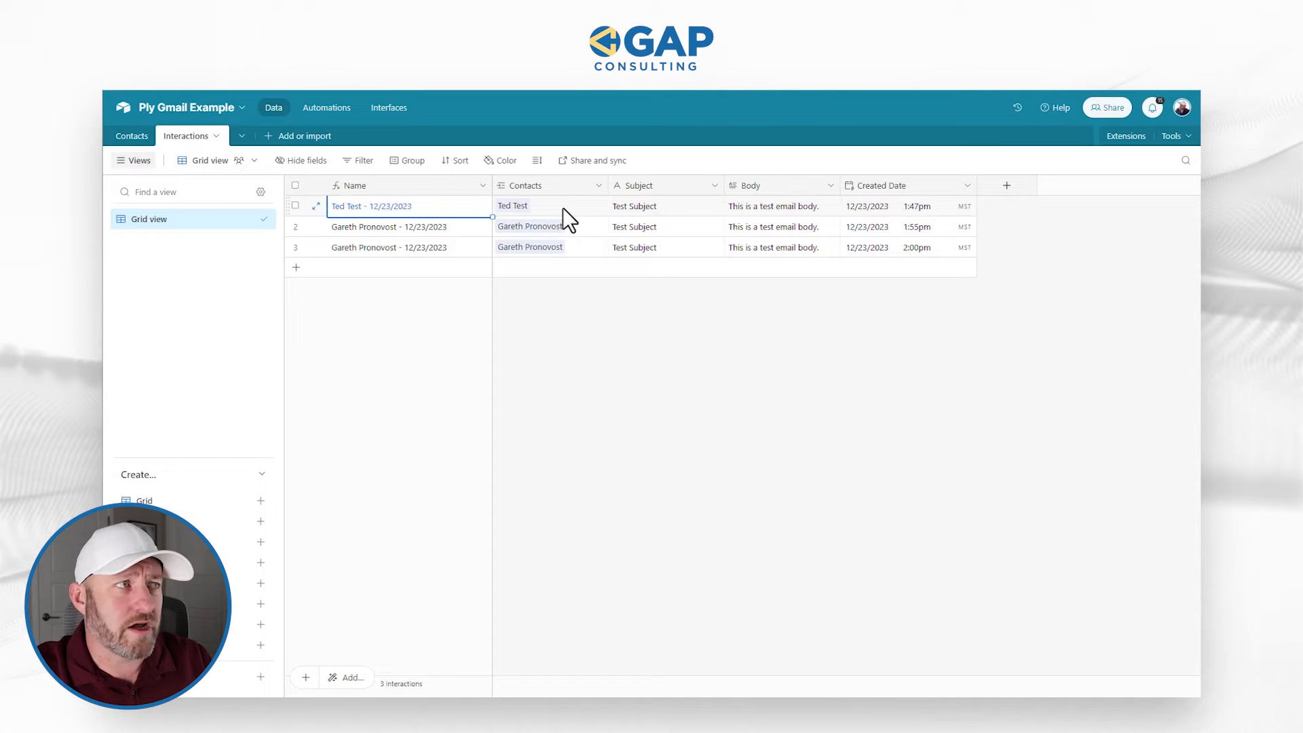
pyautogui.click(621, 208)
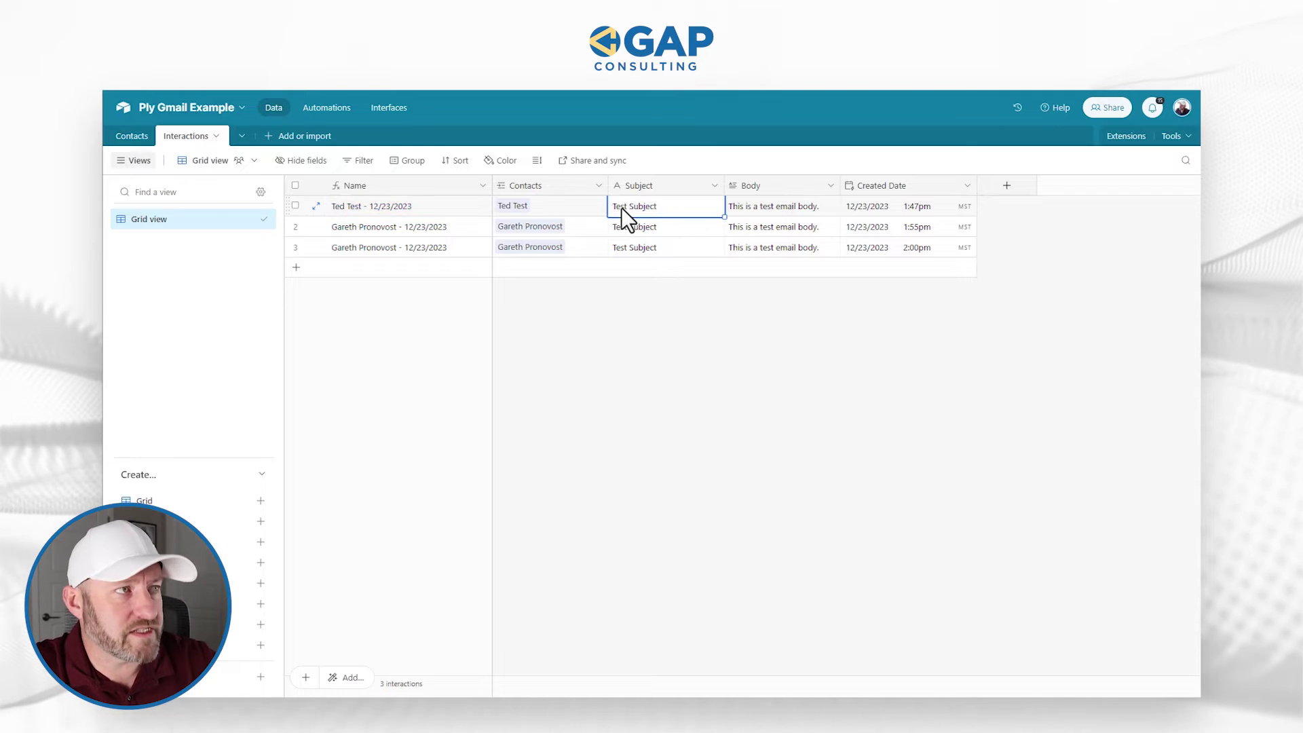
pyautogui.click(801, 205)
# Widen the Body column and view the Created Date field settings without changes.
pyautogui.moveTo(841, 186); pyautogui.dragTo(881, 185)
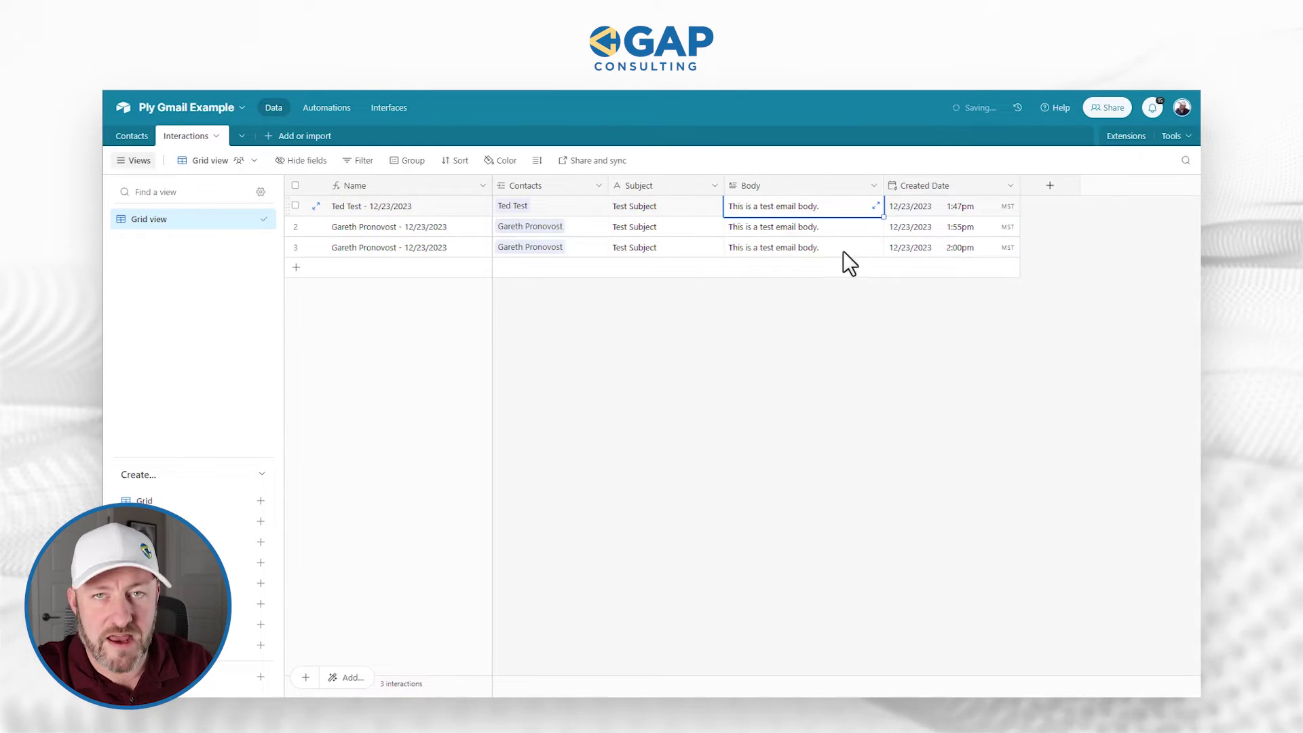
pyautogui.doubleClick(952, 190)
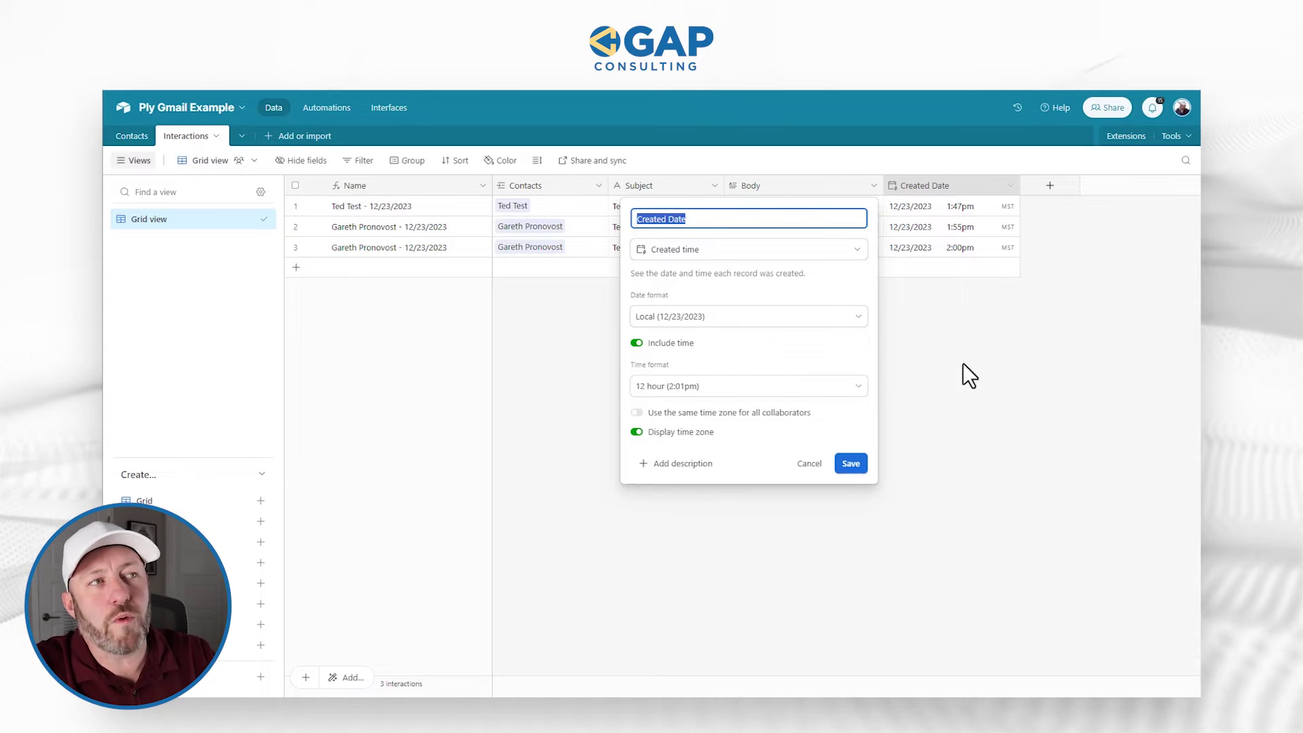
pyautogui.click(998, 365)
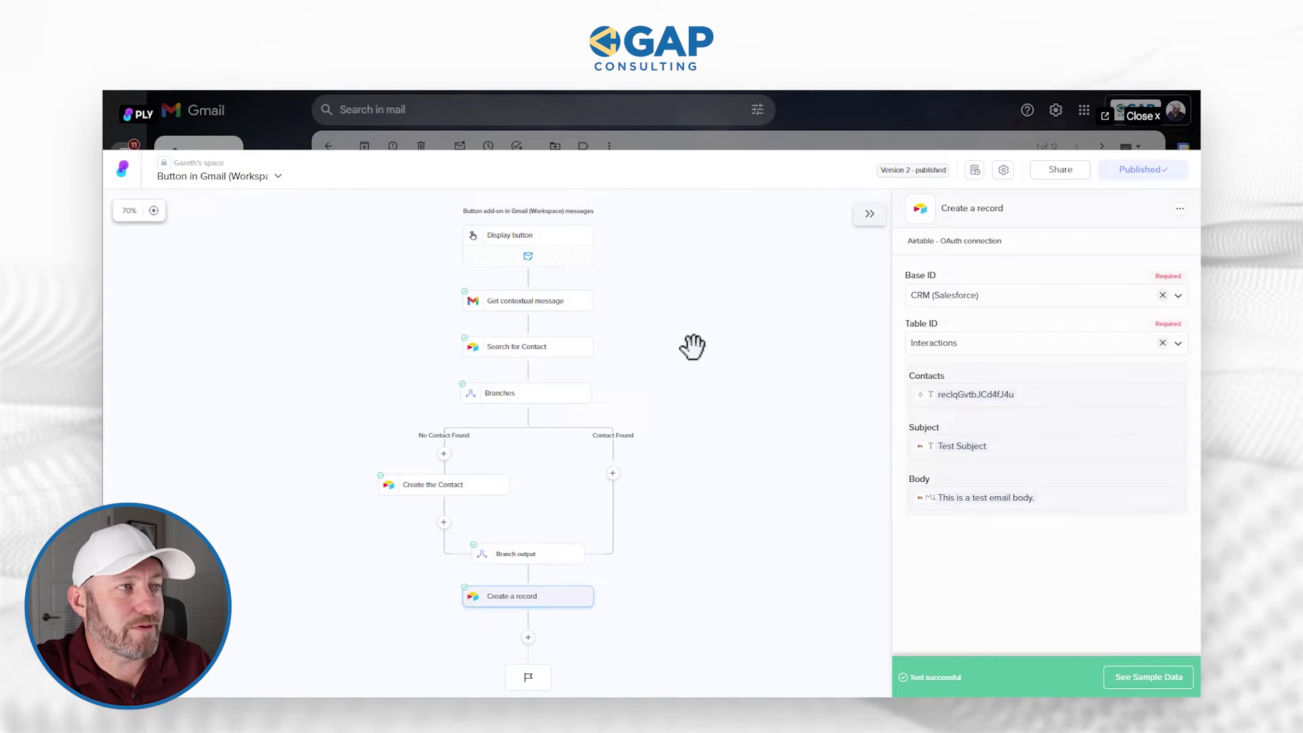
# Pan the Ply canvas from Display button through the contact branches to Create a record.
pyautogui.moveTo(668, 368); pyautogui.dragTo(736, 503)
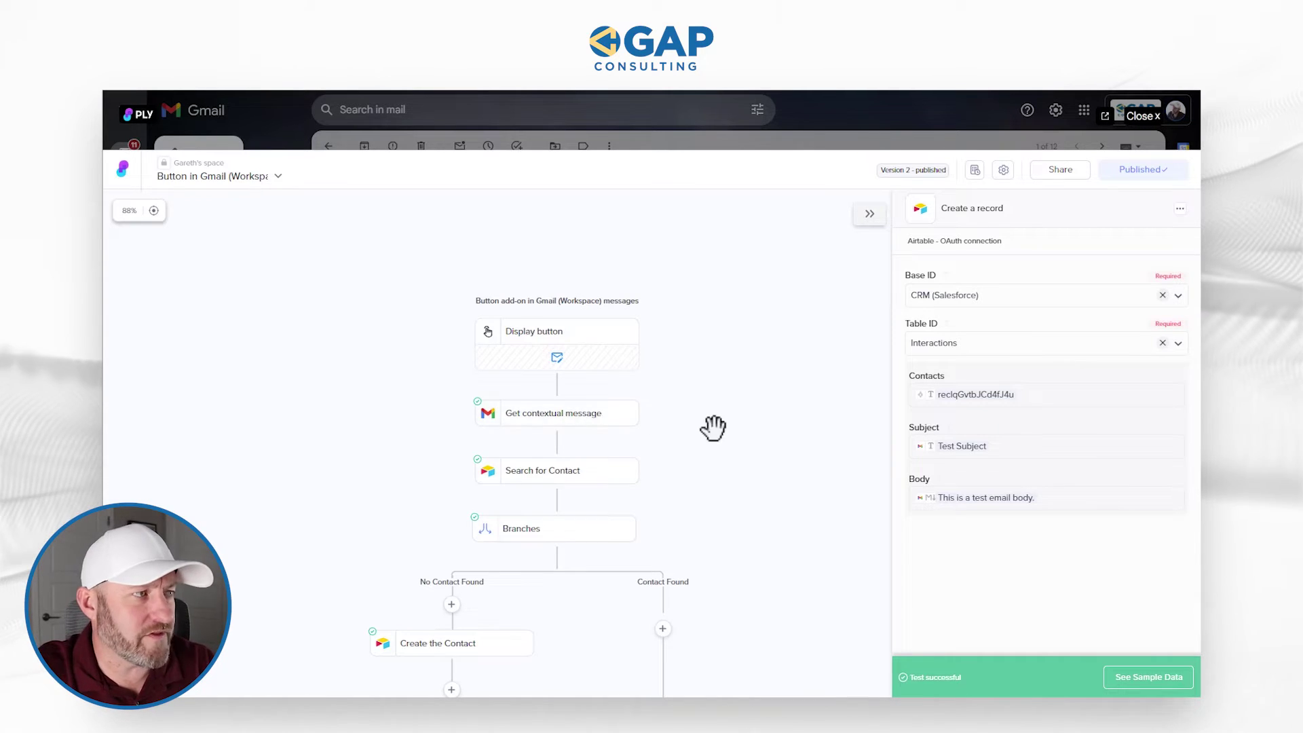
pyautogui.moveTo(713, 428); pyautogui.dragTo(698, 358)
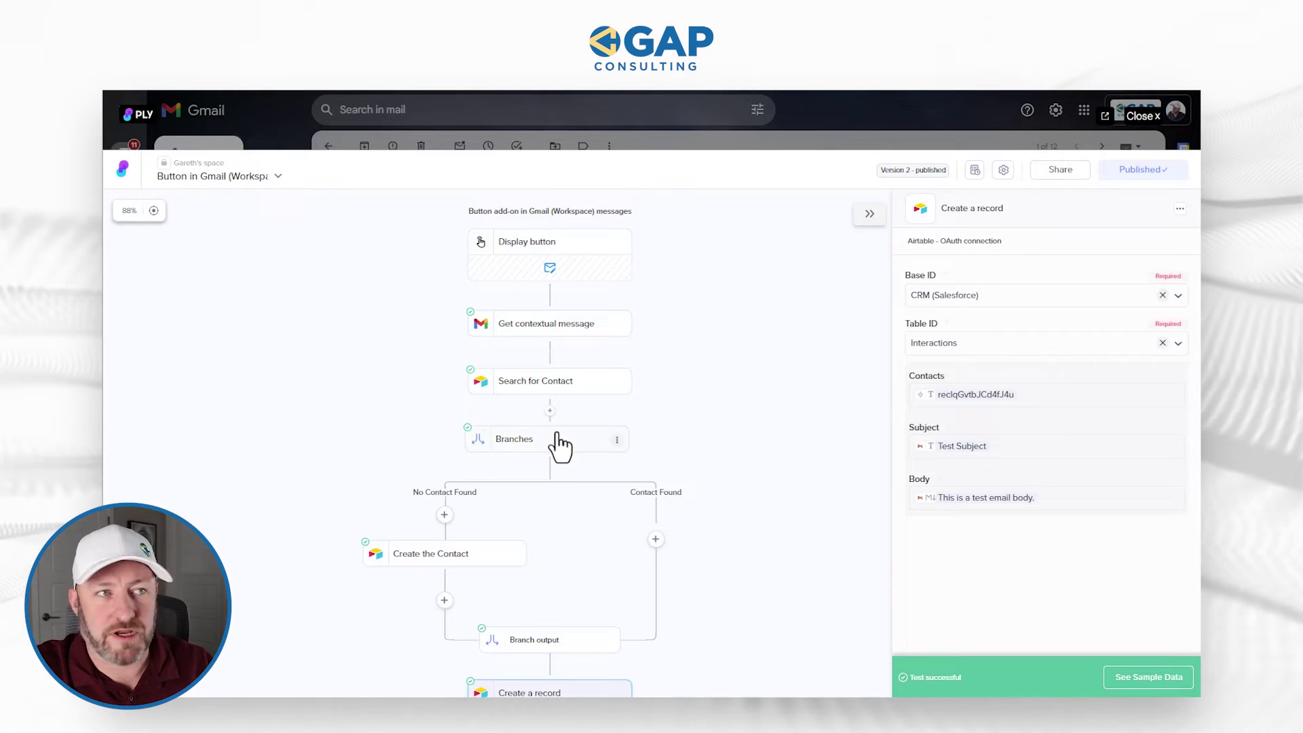
pyautogui.moveTo(724, 429); pyautogui.dragTo(753, 337)
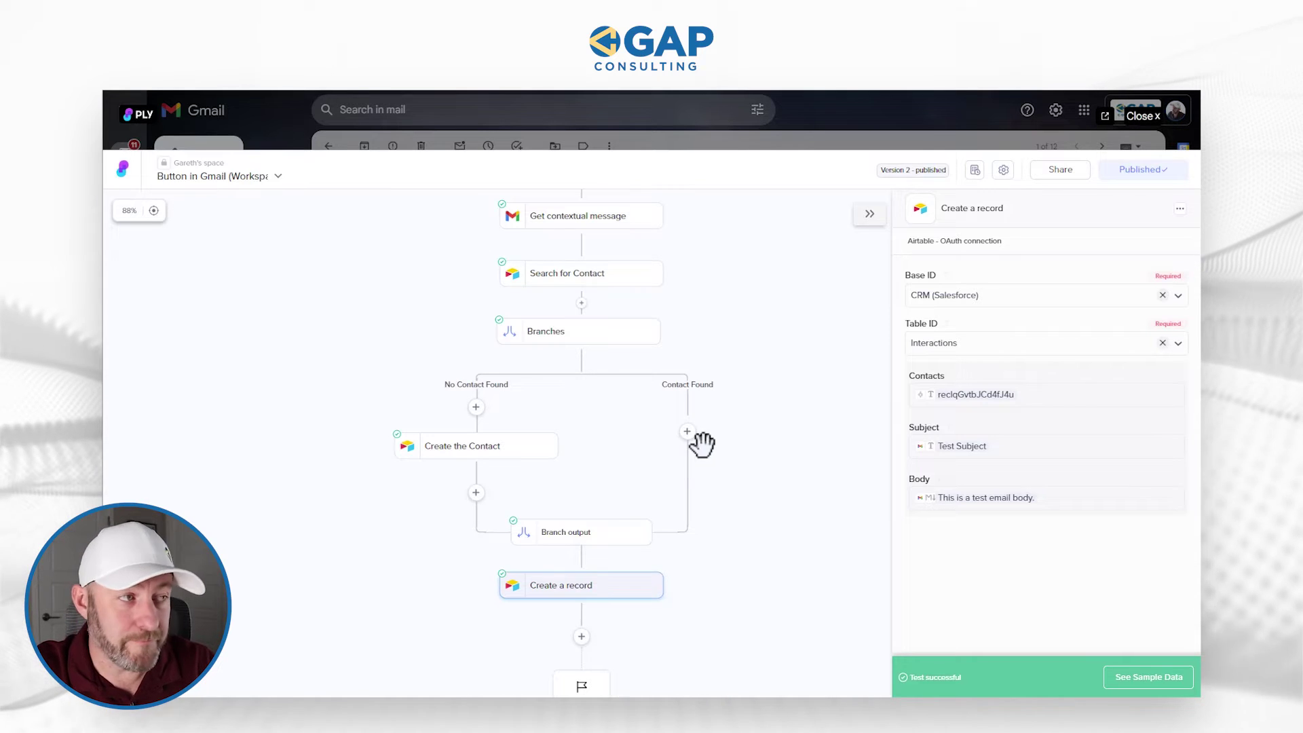
pyautogui.moveTo(759, 510); pyautogui.dragTo(740, 488)
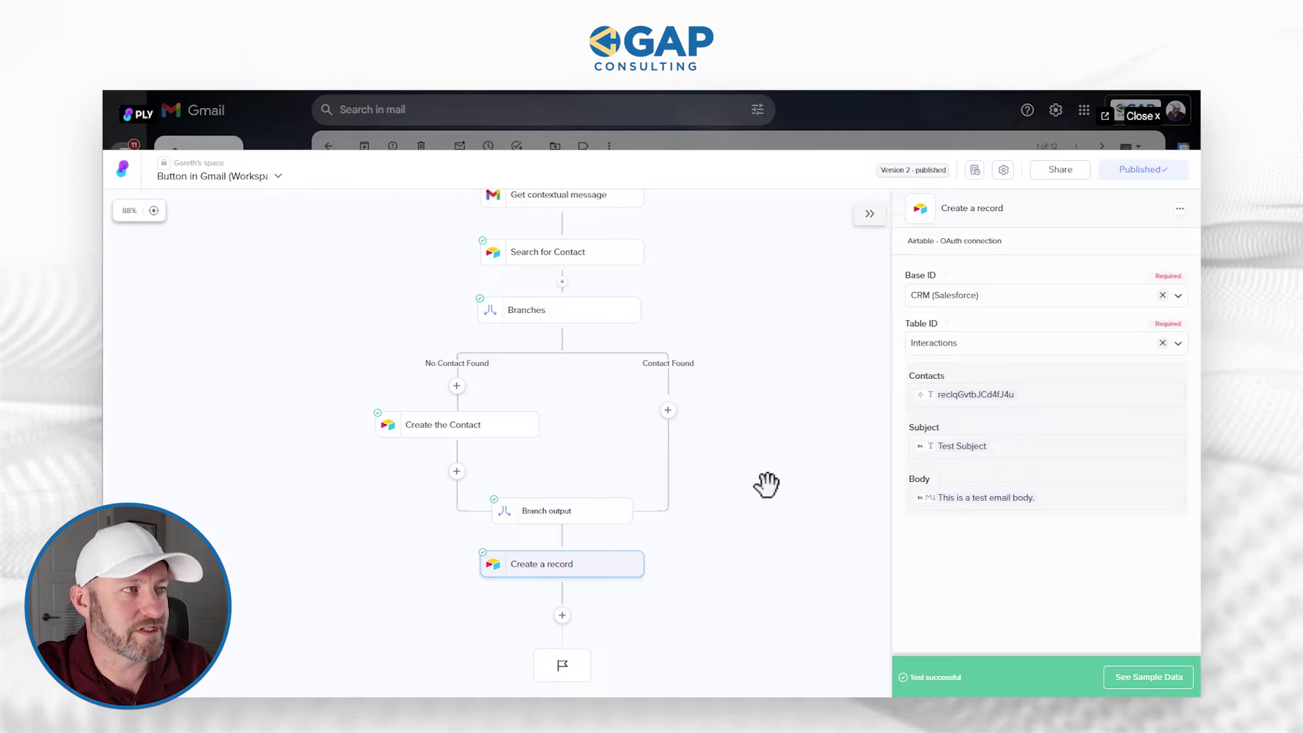
# Open the Branch output step to see Contact Record ID mapped from both branches.
pyautogui.click(581, 511)
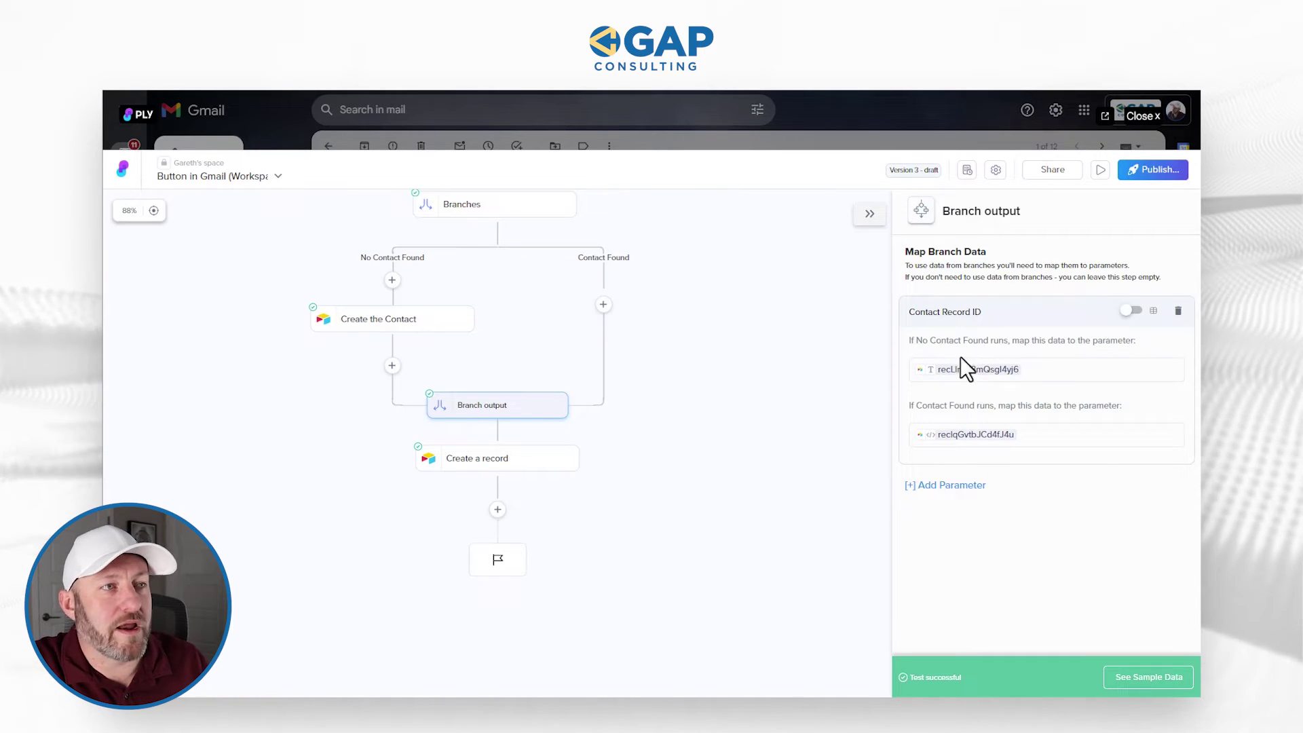
# Open the Create a record step for the Ply Gmail Example Interactions table and check its Contacts mapping.
pyautogui.click(502, 464)
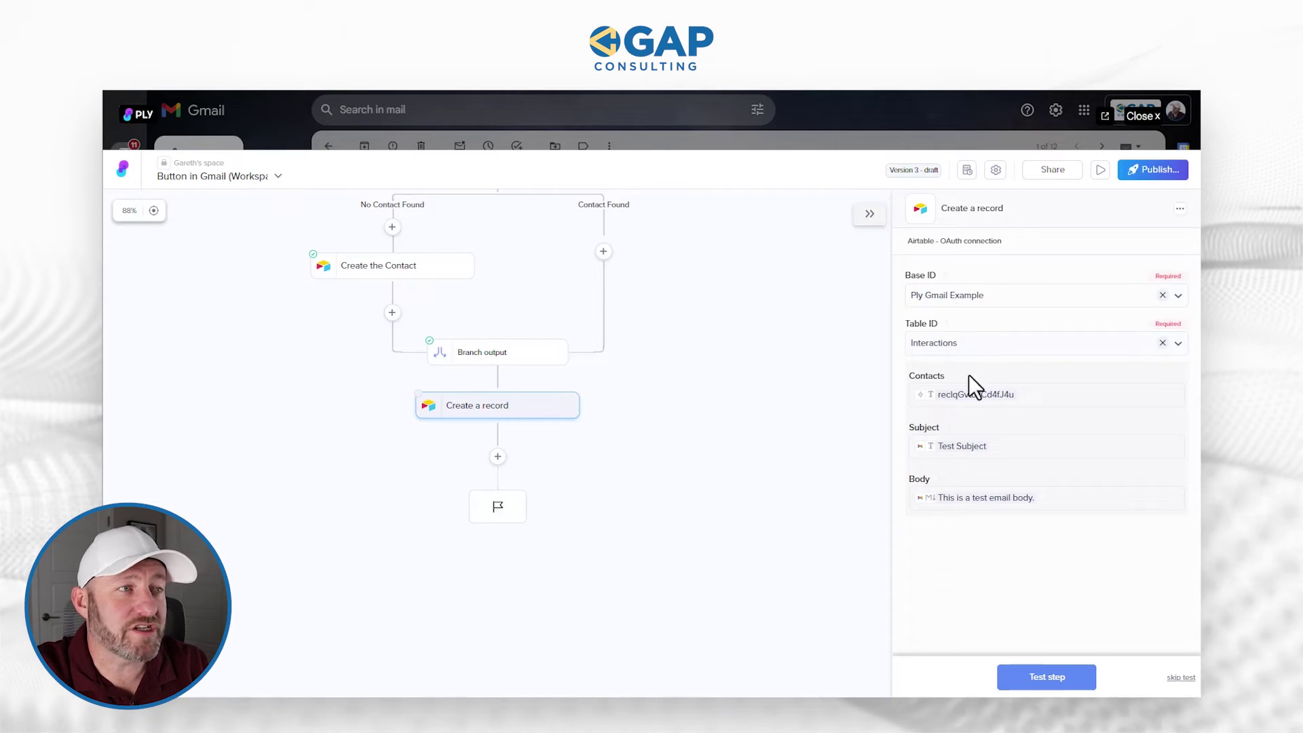
pyautogui.click(1051, 398)
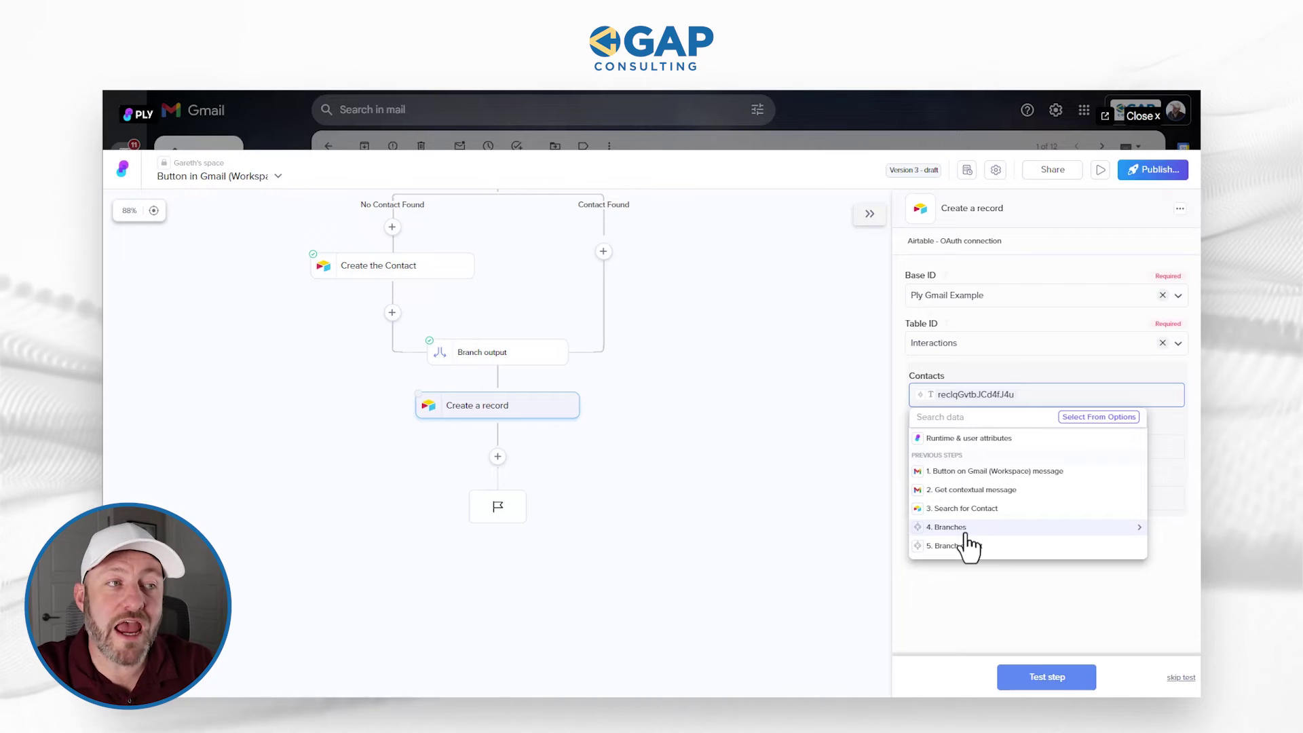
pyautogui.click(1023, 609)
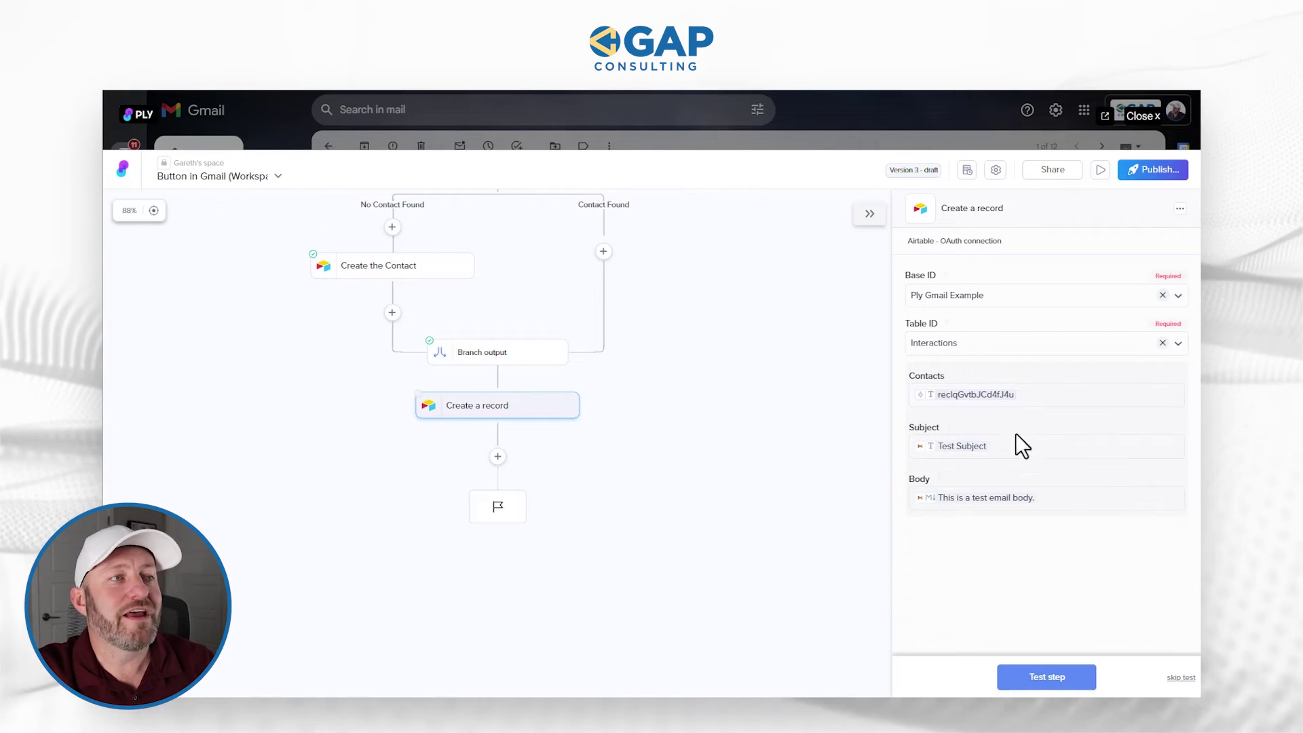
# Map Subject to Payload > Headers > Subject from 2. Get contextual message, searching 'sub'.
pyautogui.click(1002, 448)
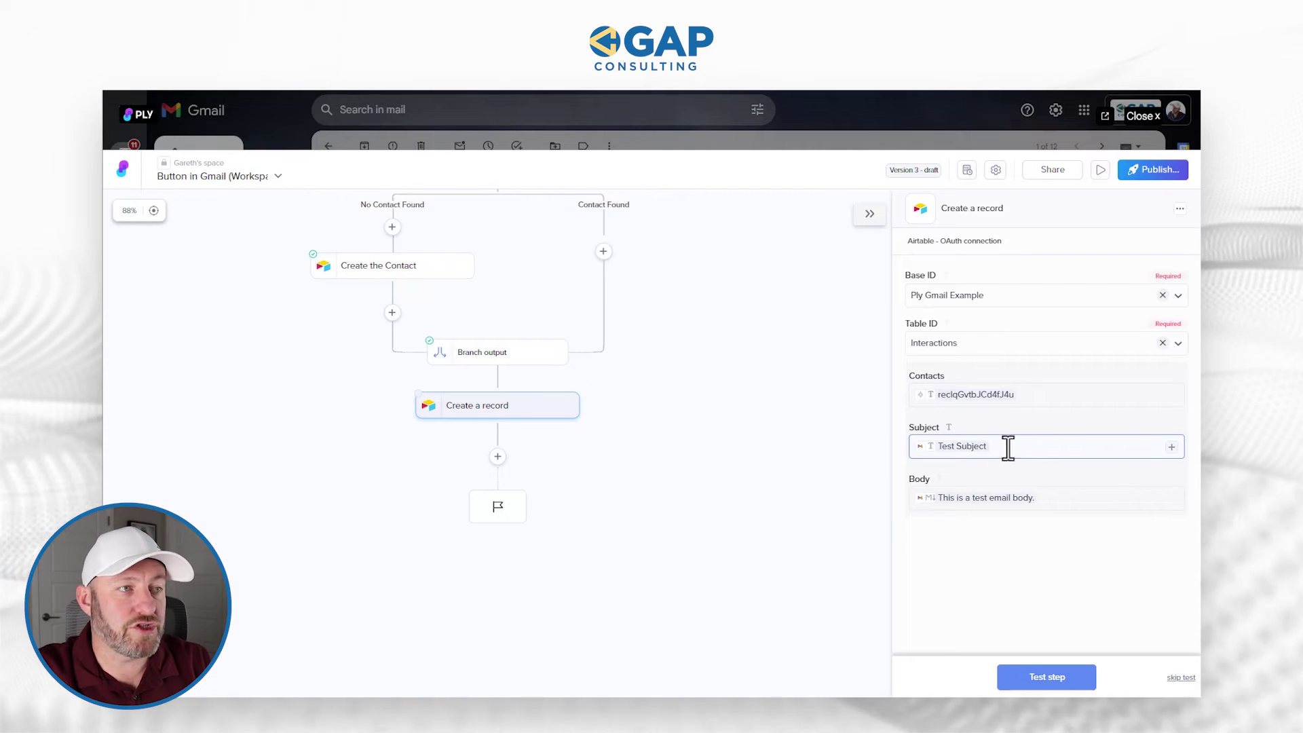
pyautogui.click(1173, 450)
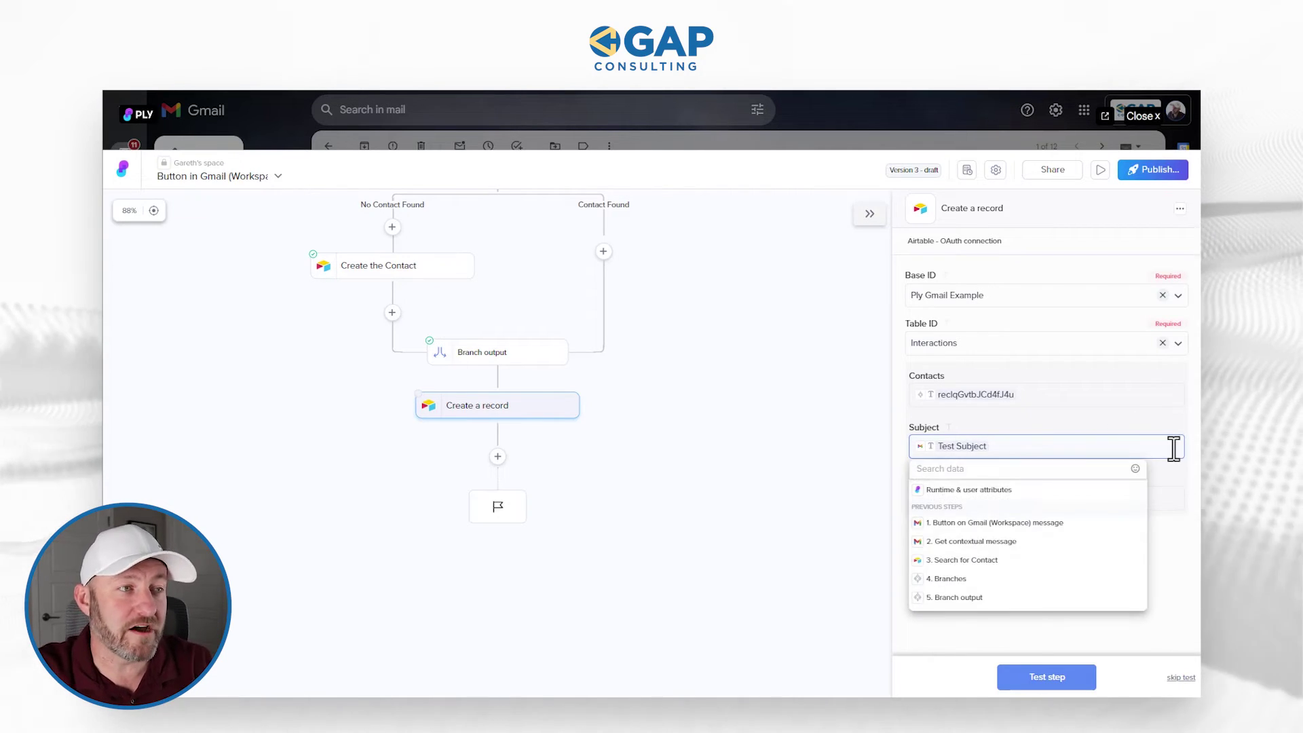
pyautogui.click(993, 544)
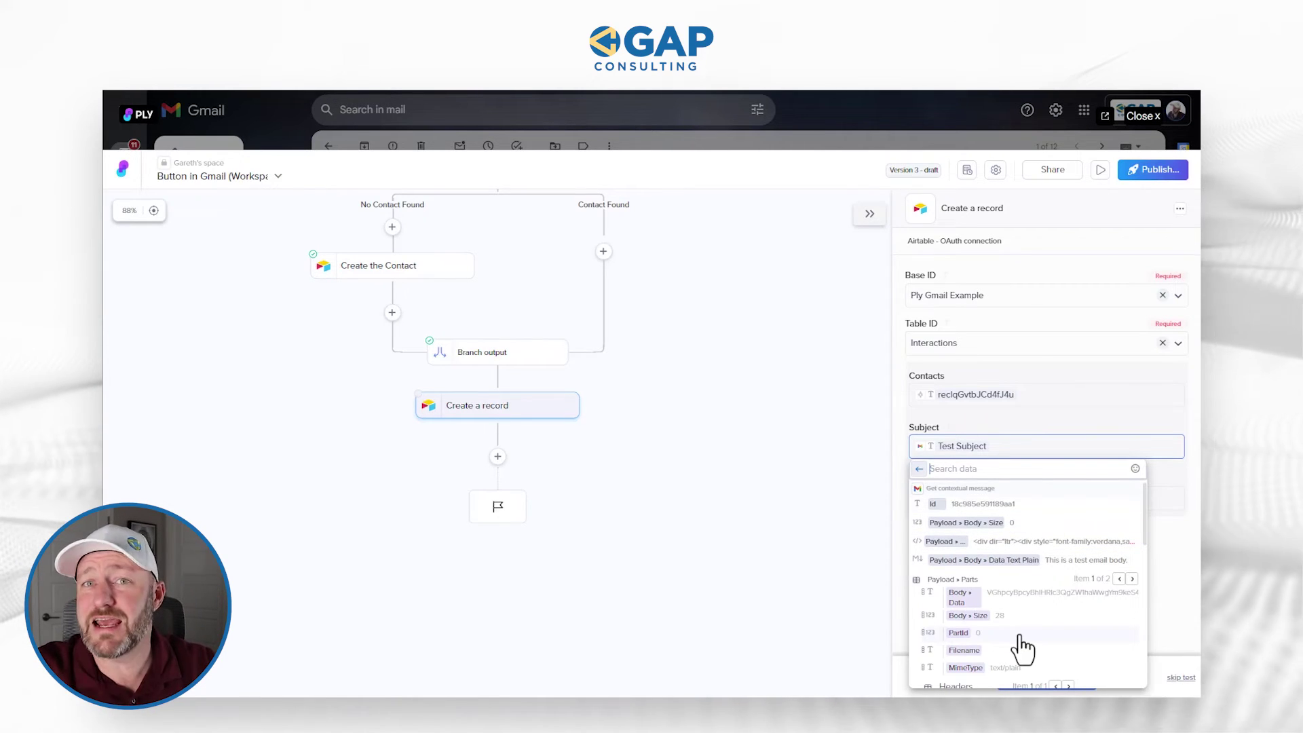
pyautogui.write('sub')
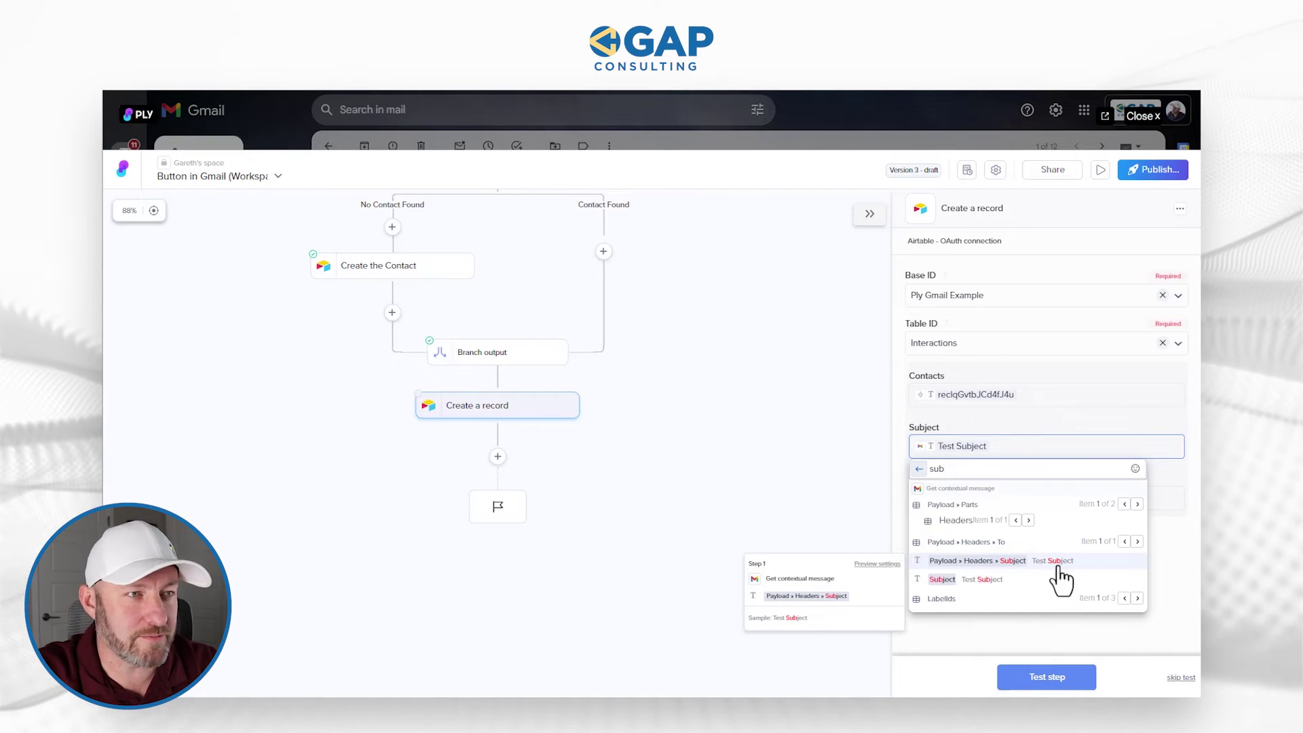
pyautogui.click(1173, 544)
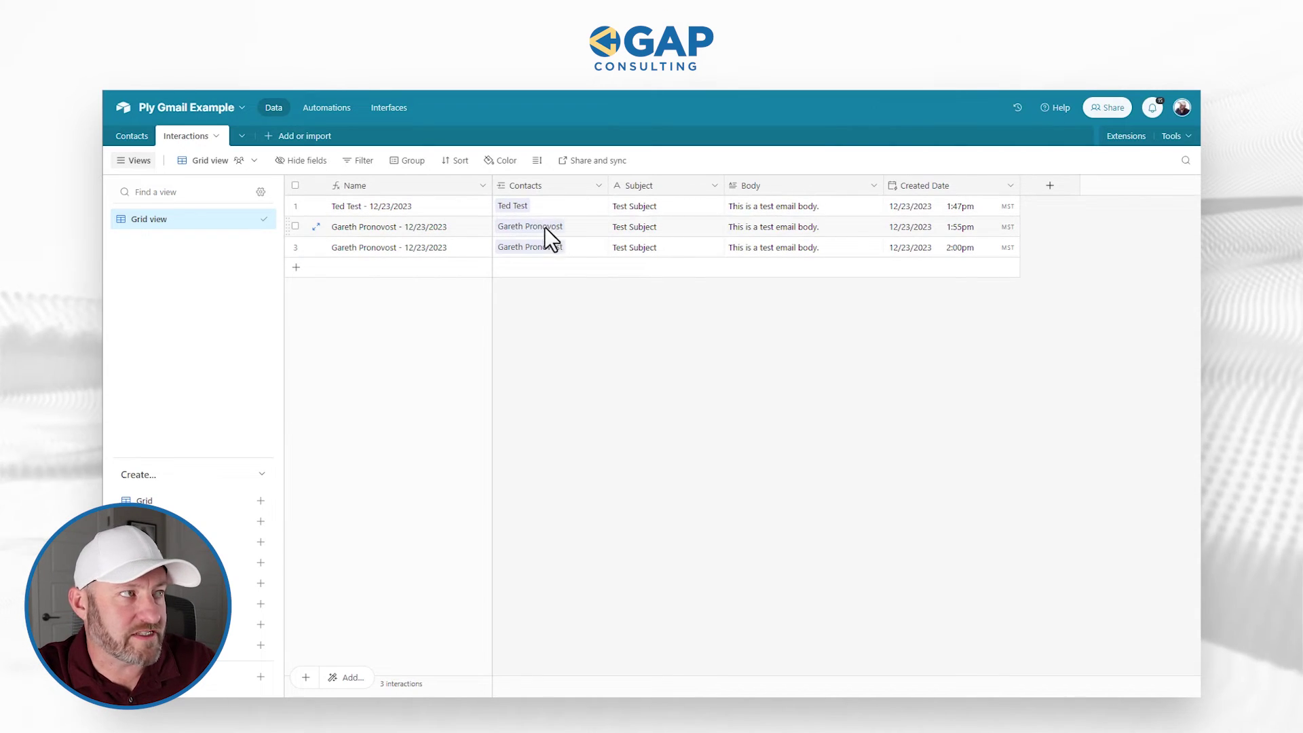
# Group the Interactions table by Contacts and trigger the Ply button in Gmail again.
pyautogui.click(539, 206)
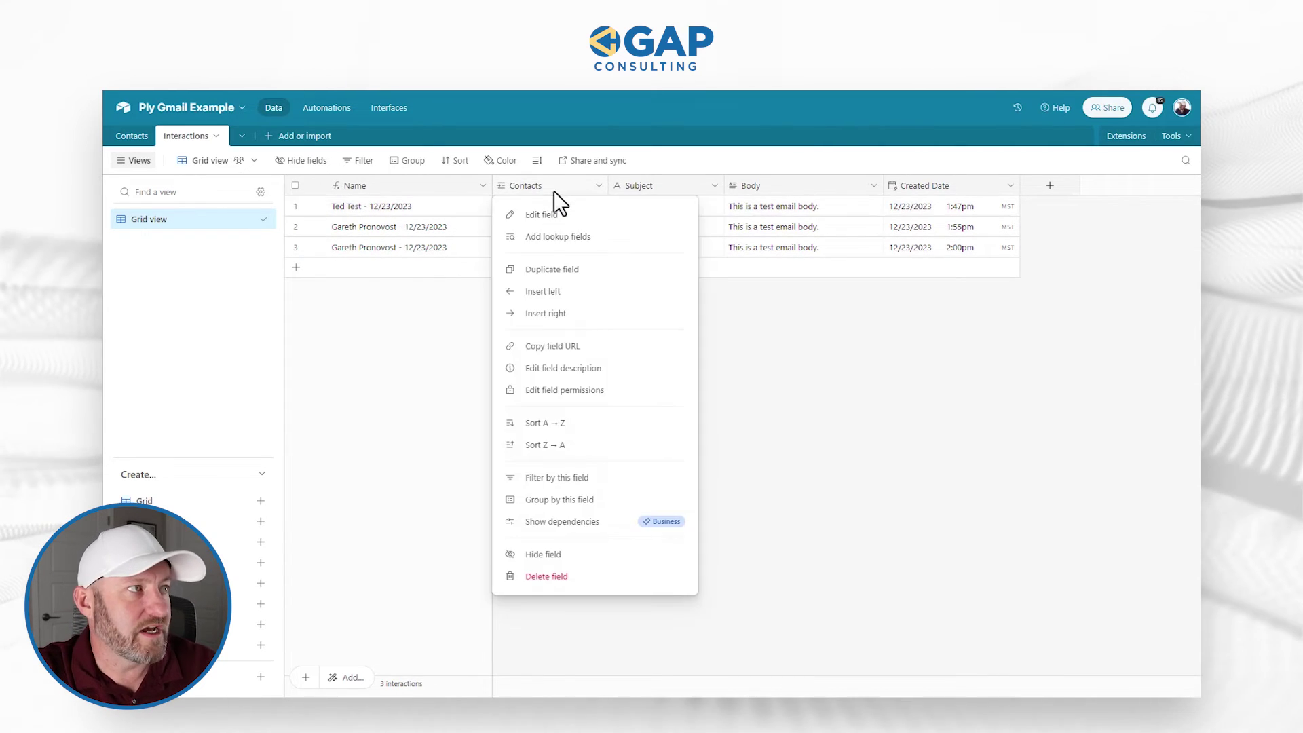
pyautogui.click(579, 500)
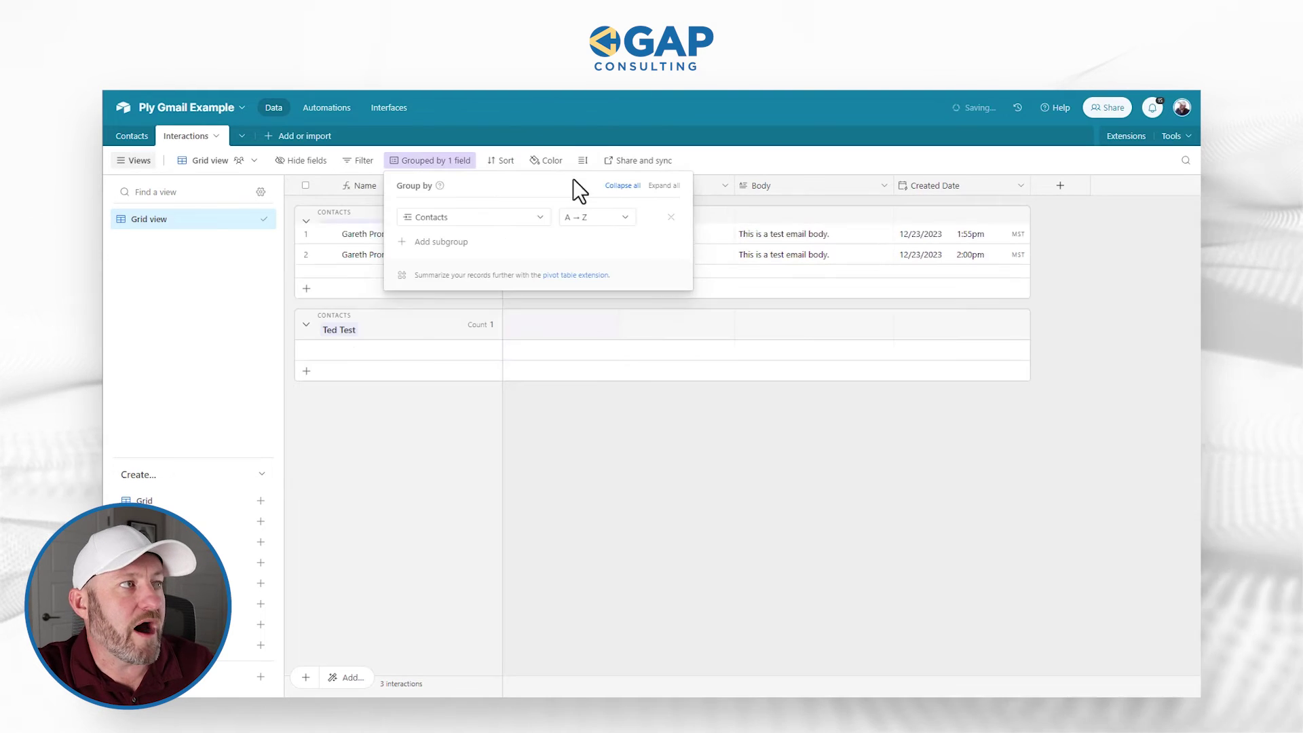
pyautogui.click(694, 160)
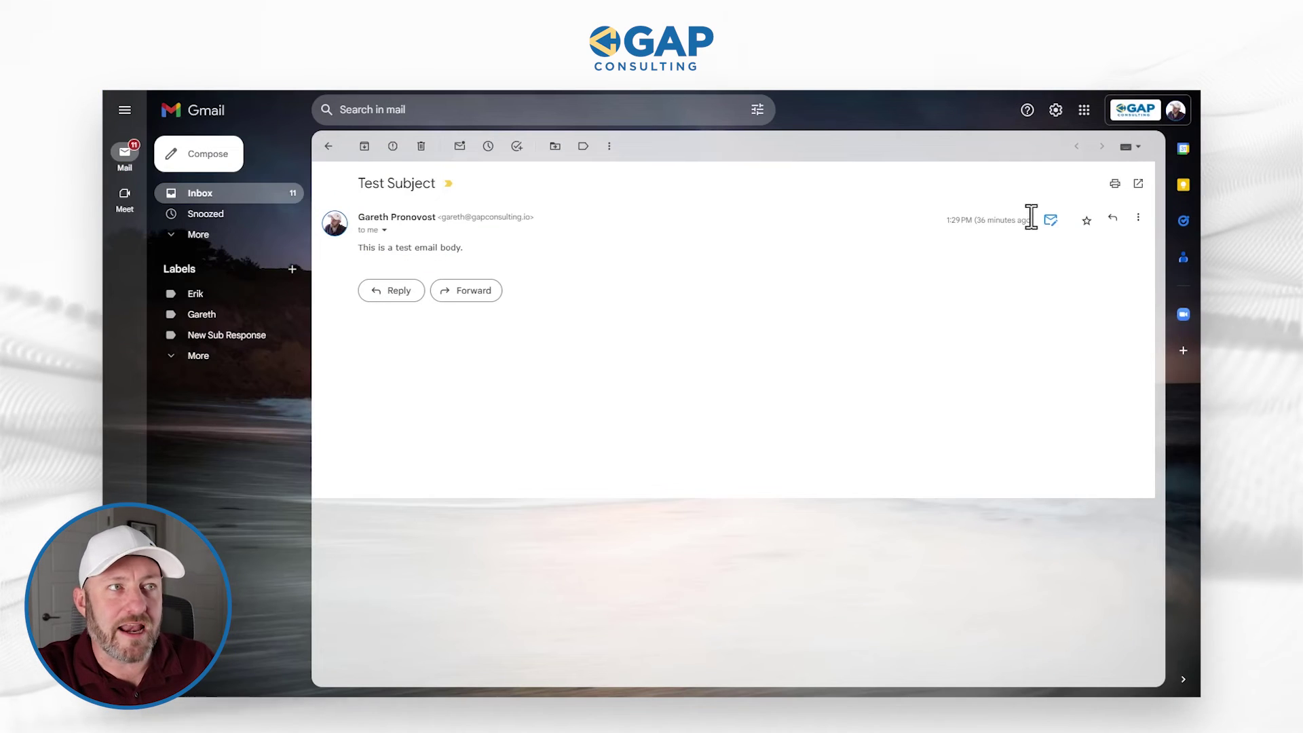
pyautogui.click(1049, 224)
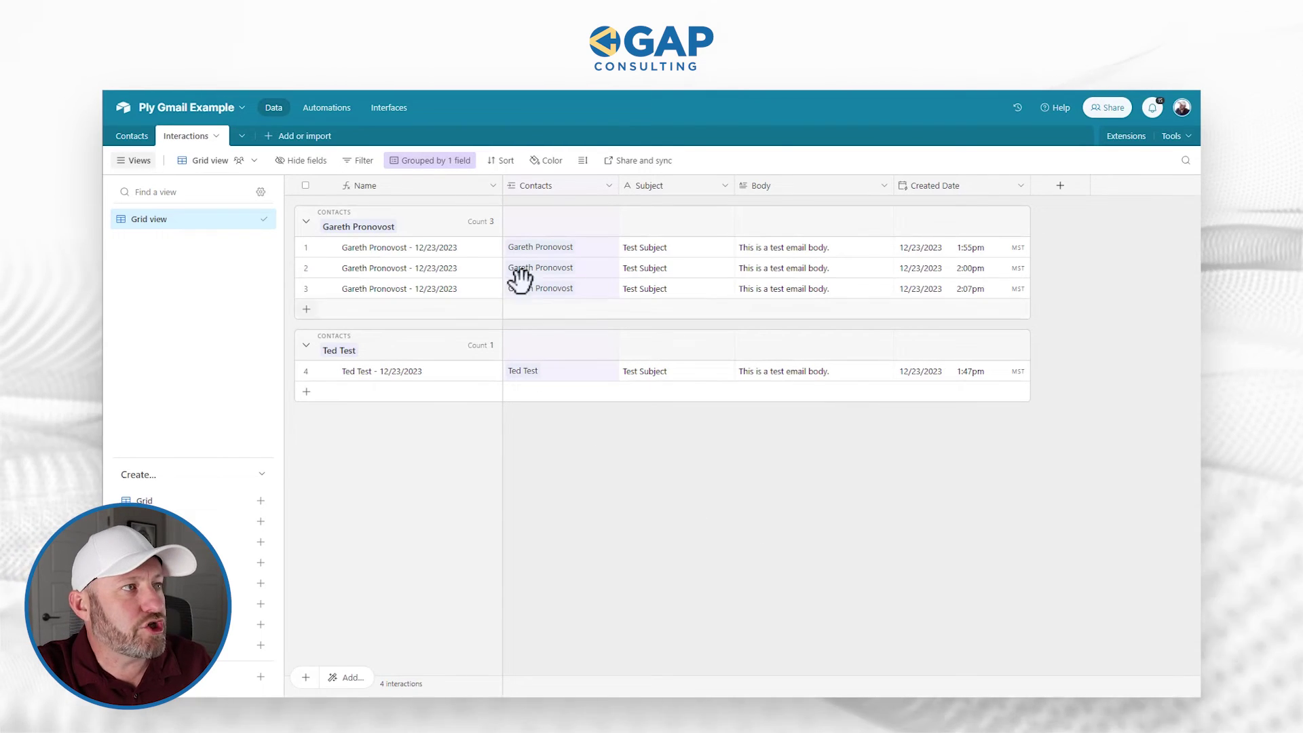
# Delete the sender's interactions and their contact record, then go back to the Gmail email.
pyautogui.click(956, 292)
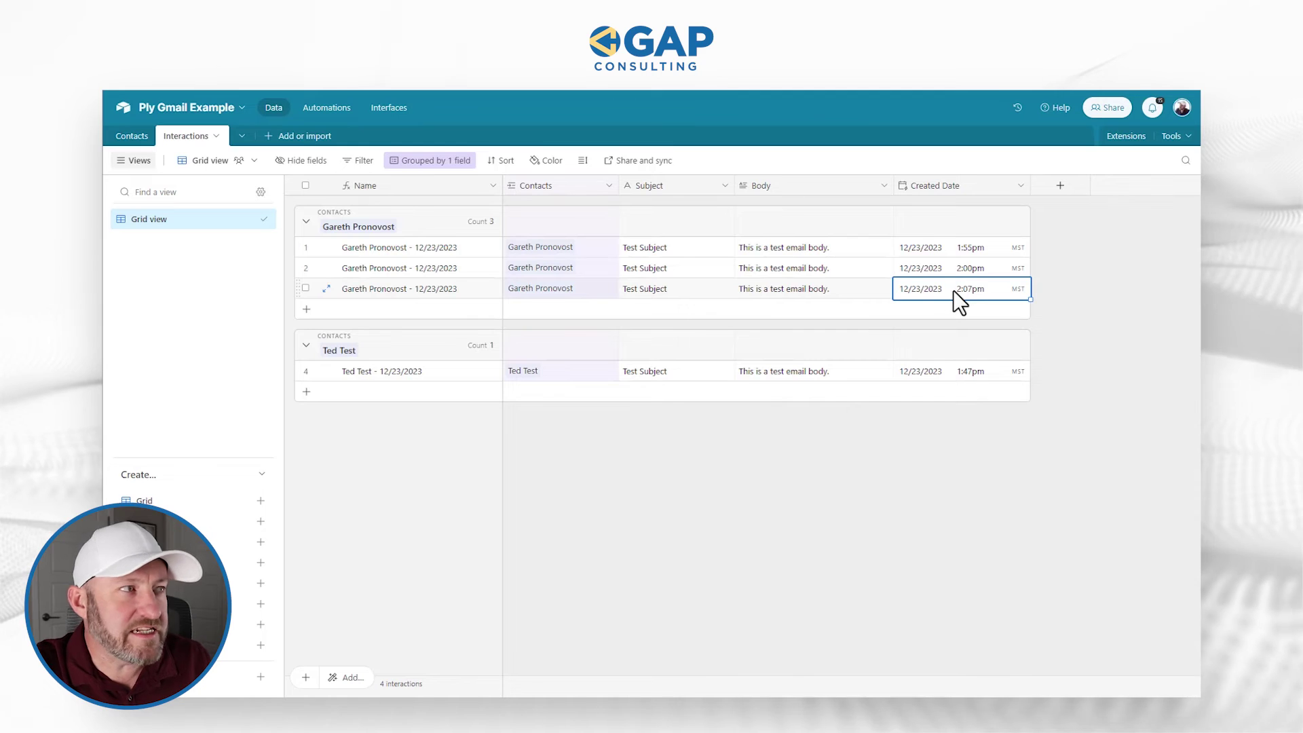
pyautogui.click(306, 247)
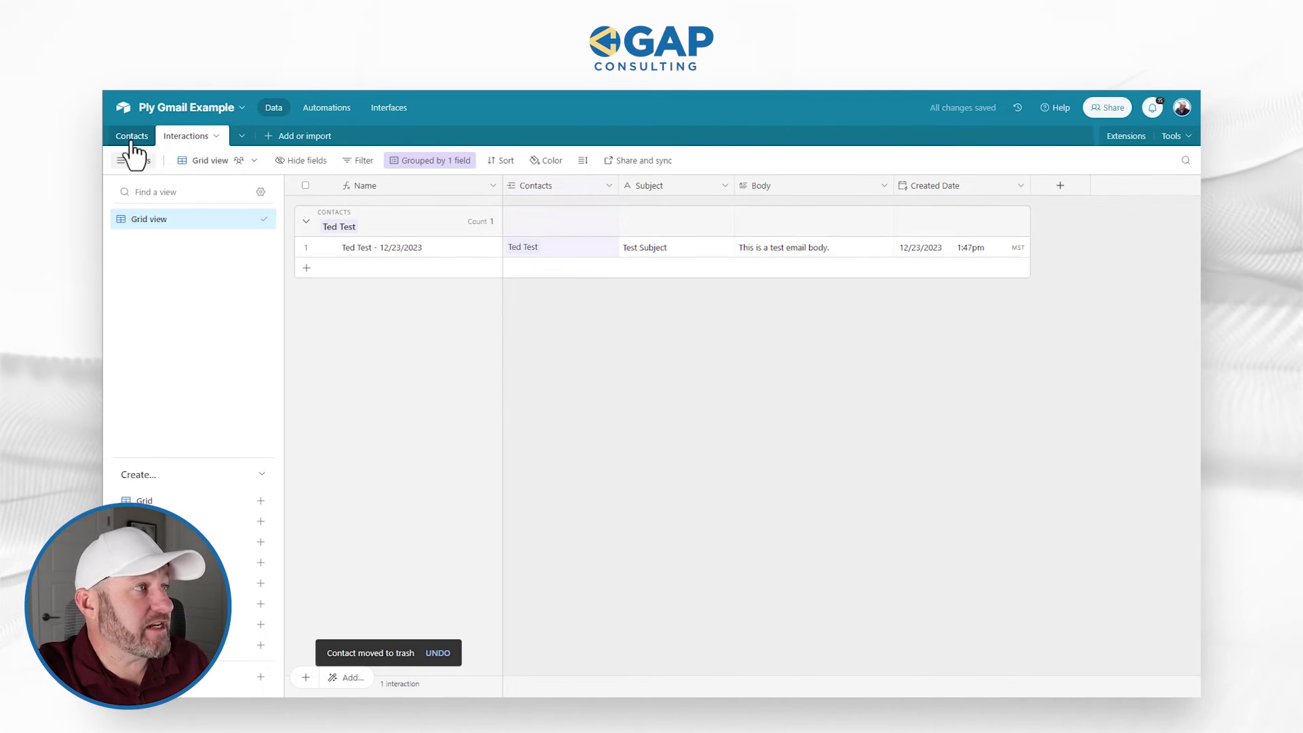
pyautogui.click(133, 140)
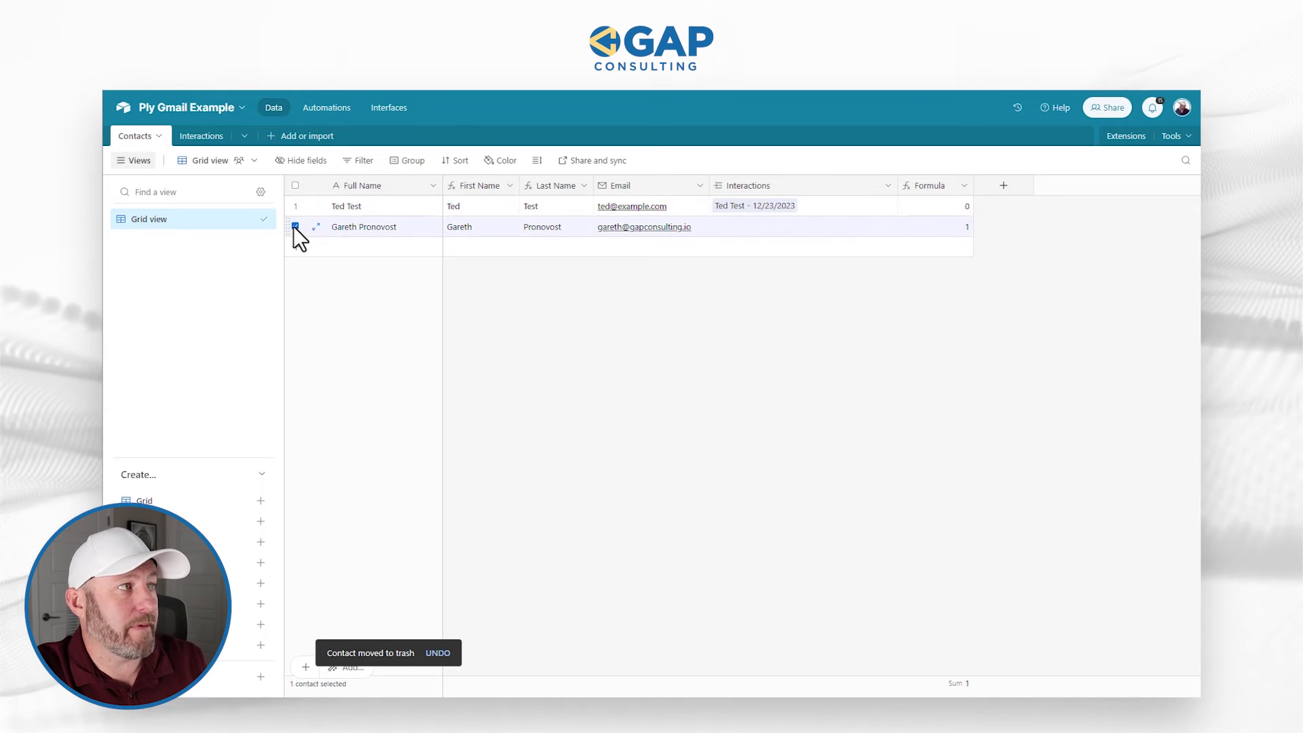
pyautogui.rightClick(296, 228)
pyautogui.click(353, 453)
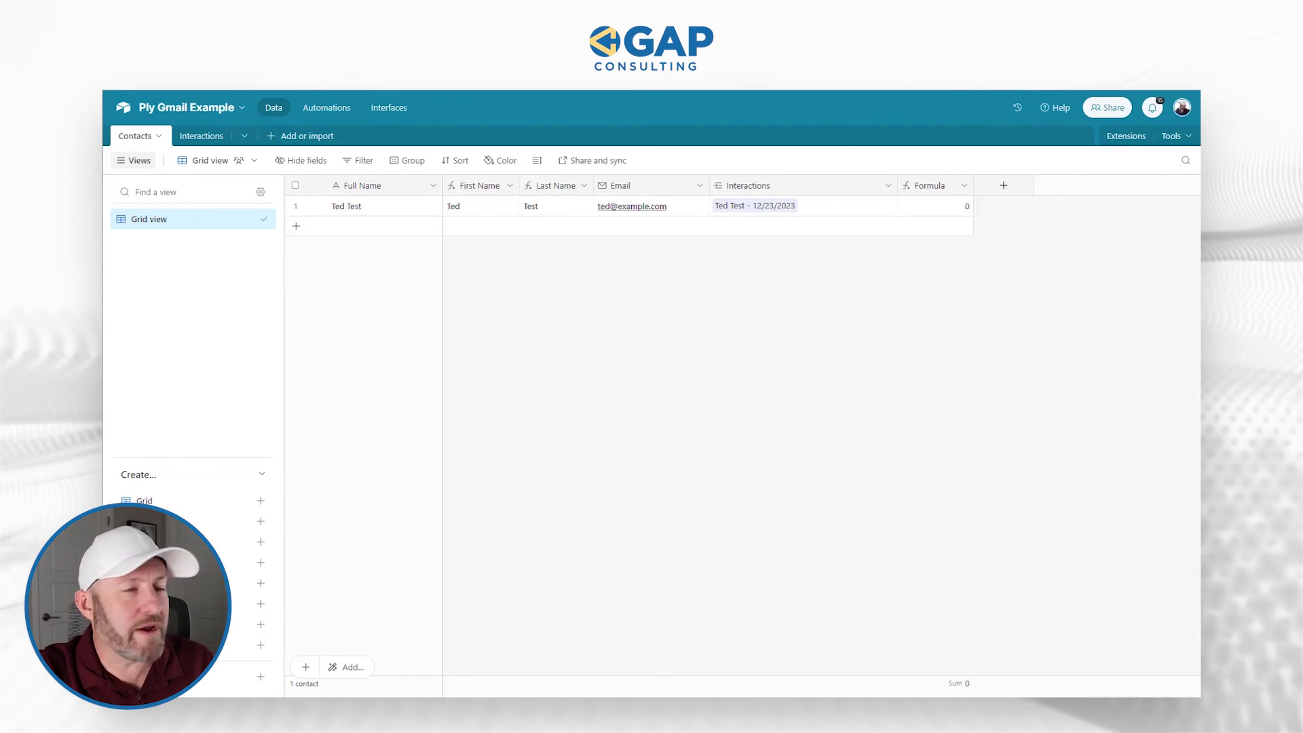
pyautogui.click(371, 91)
# Log the Test Subject email with the Ply envelope button, recreating the sender's missing contact.
pyautogui.click(1051, 221)
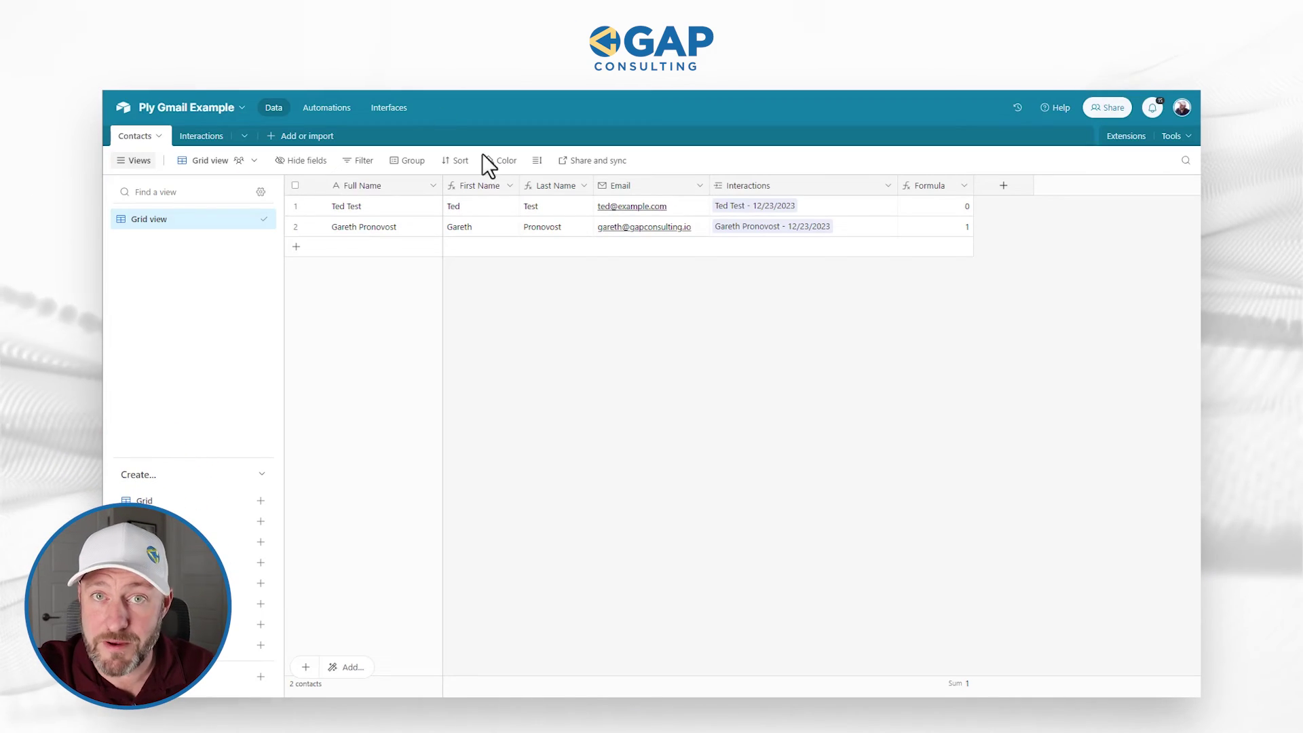
# Inspect the recreated contact row in Contacts, then review the grouped records in Interactions.
pyautogui.click(393, 231)
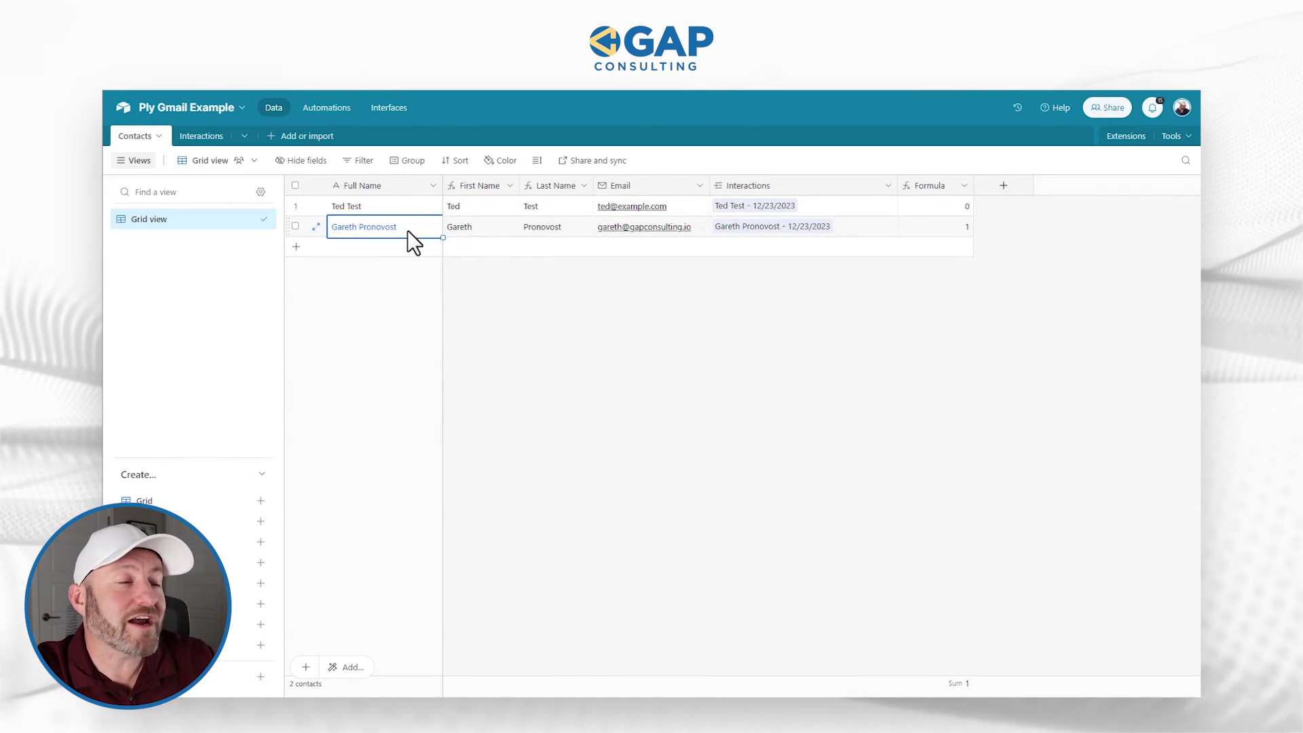
pyautogui.click(201, 136)
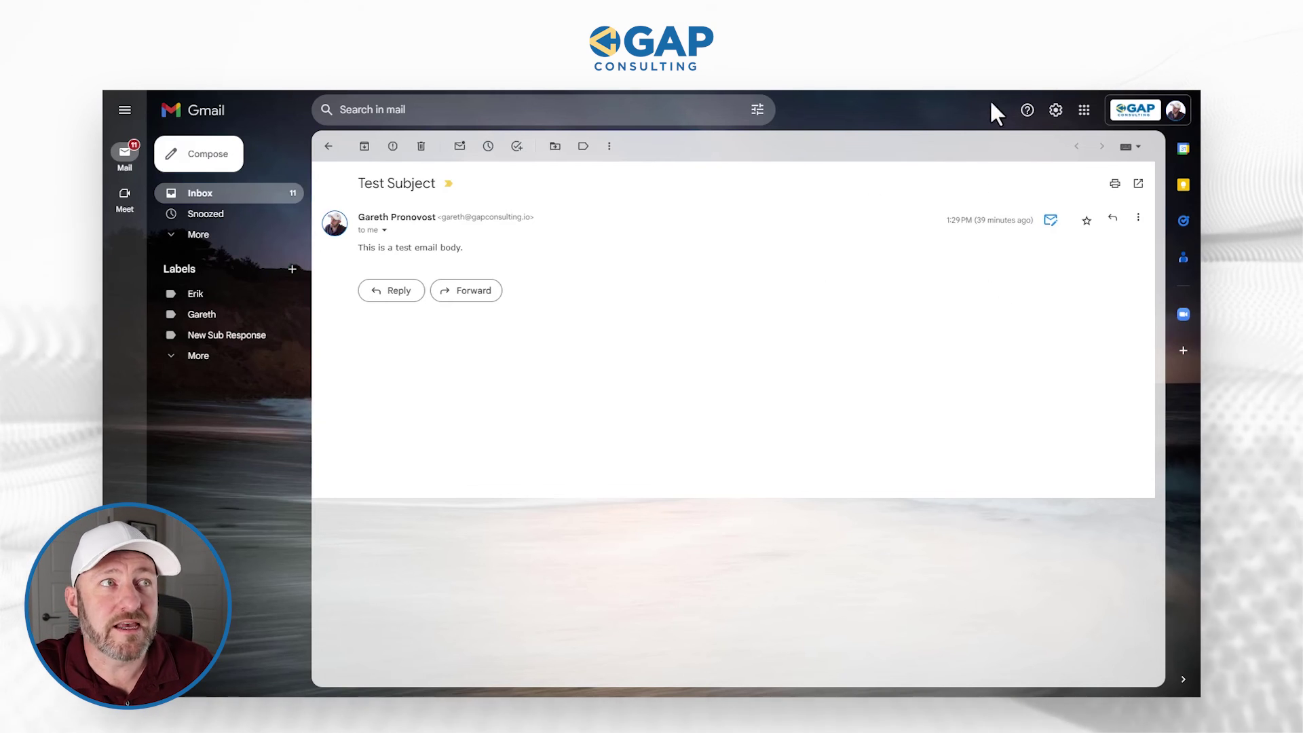
# Bring up the Ply logging button's Edit, Share and Delete options on the Test Subject email.
pyautogui.click(1016, 90)
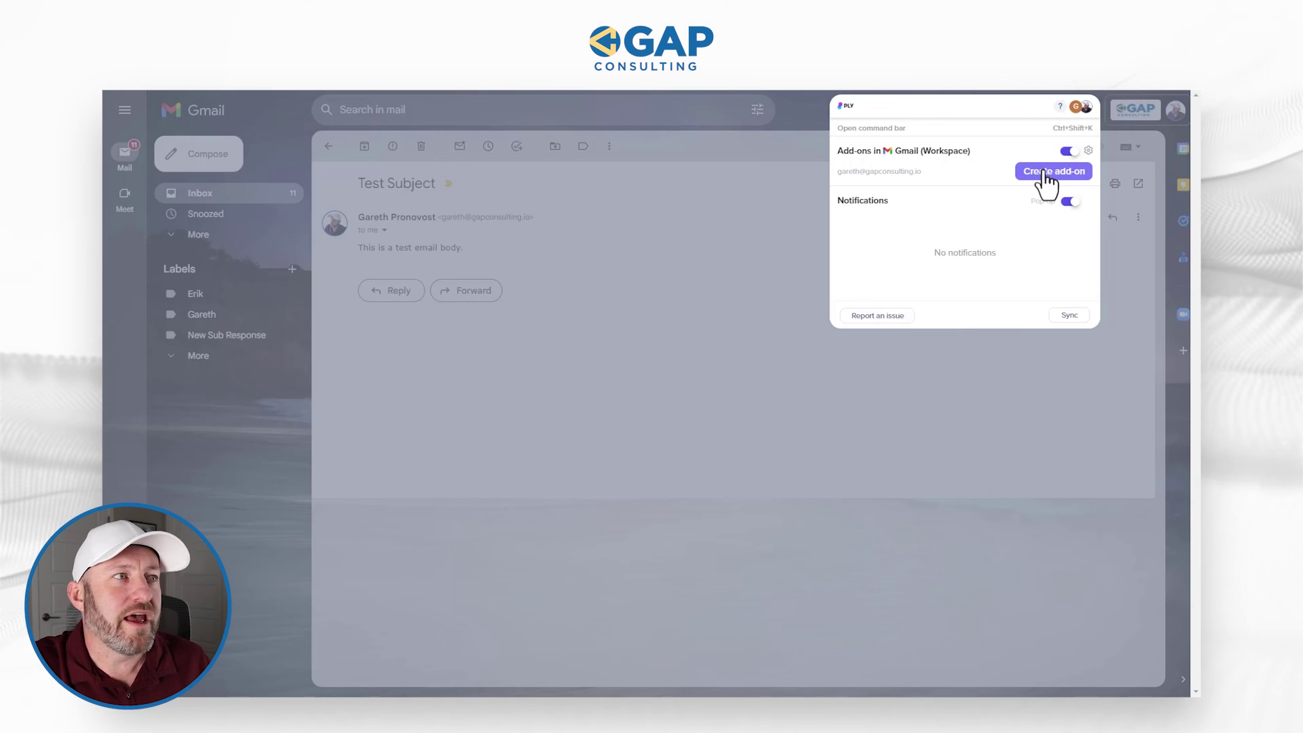
pyautogui.click(765, 285)
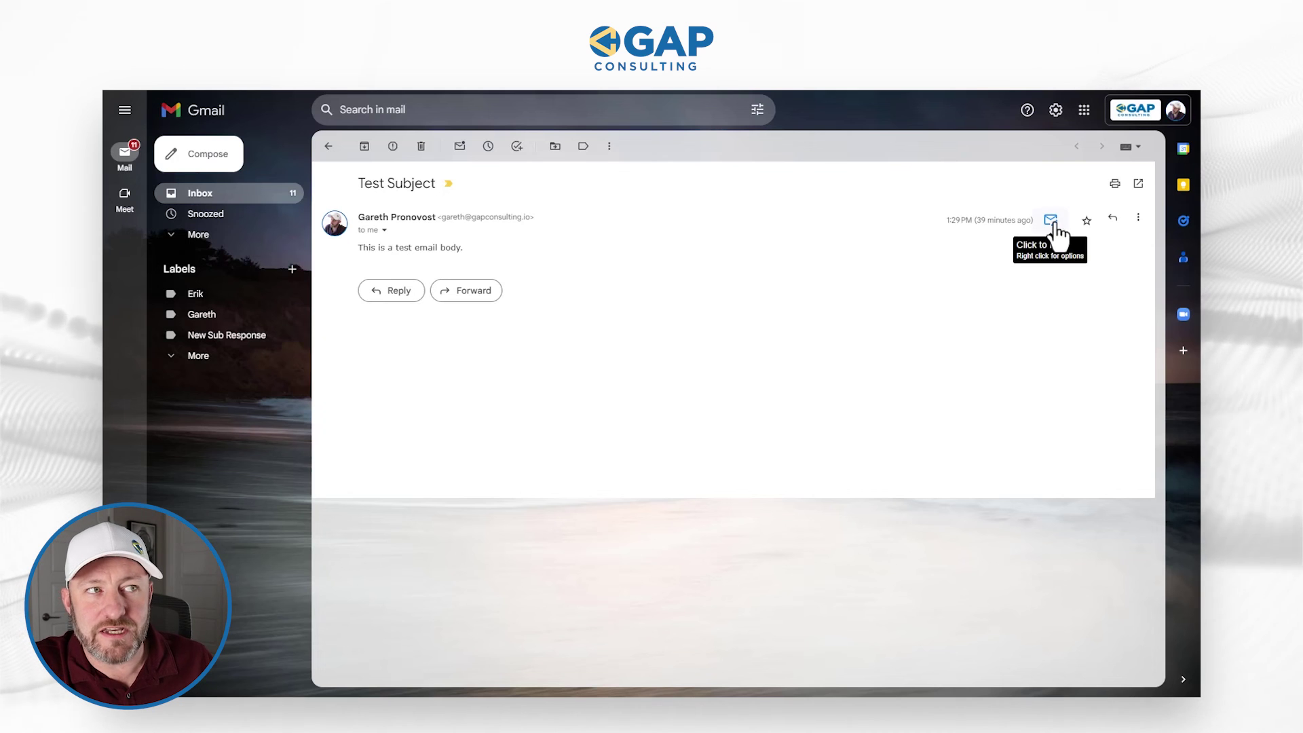
pyautogui.click(1051, 221)
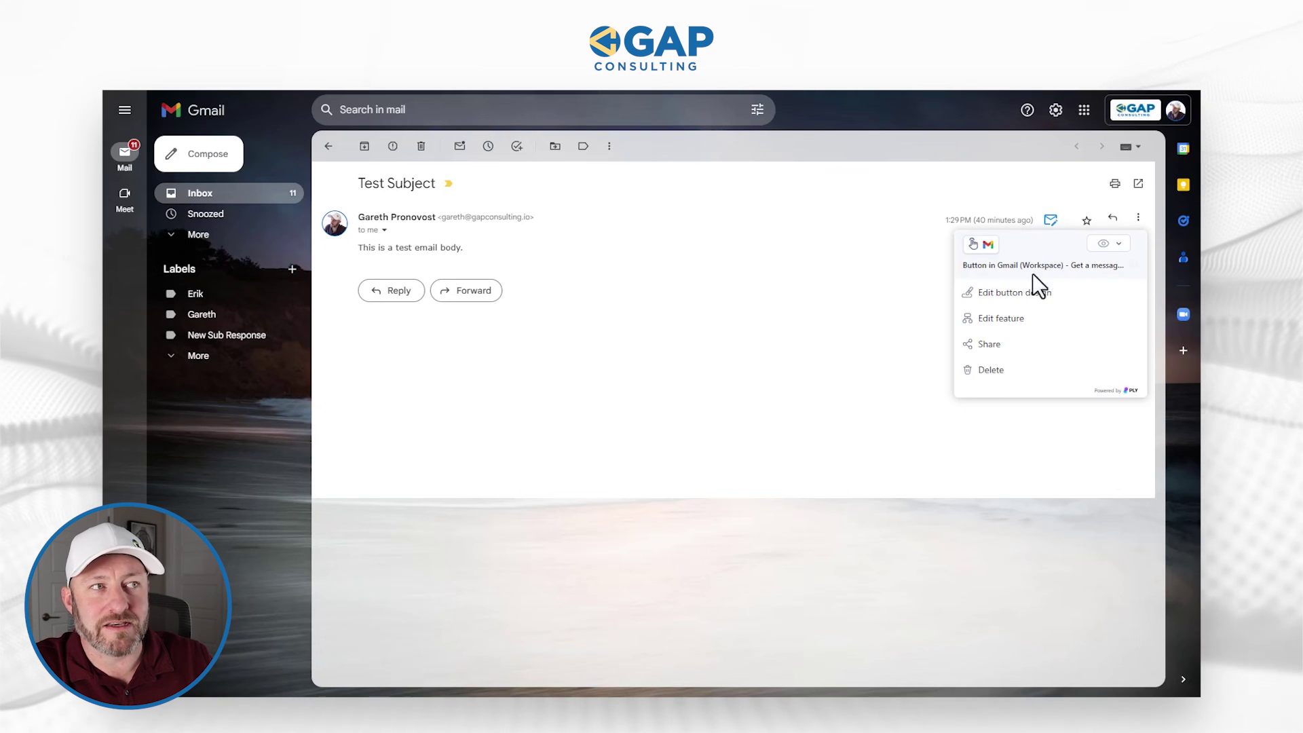